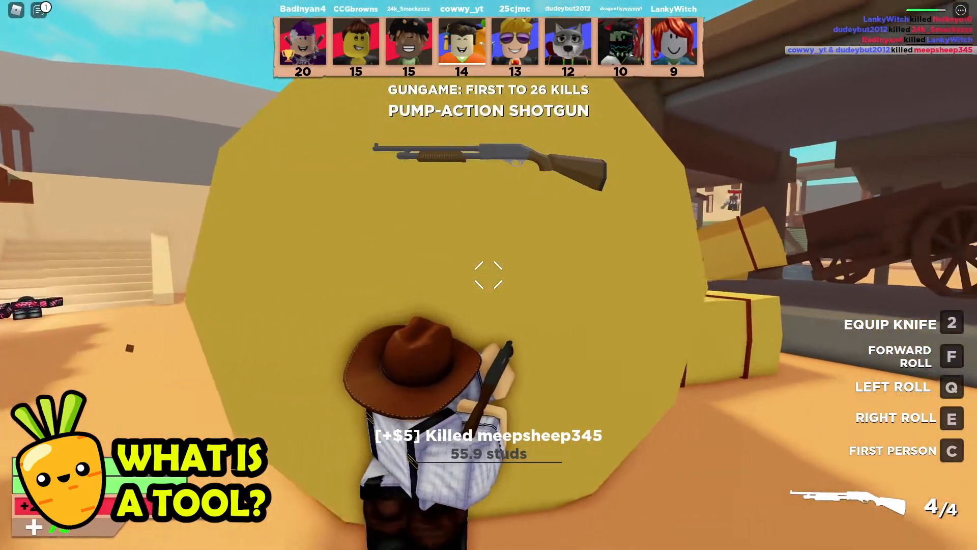
key("d")
key("a")
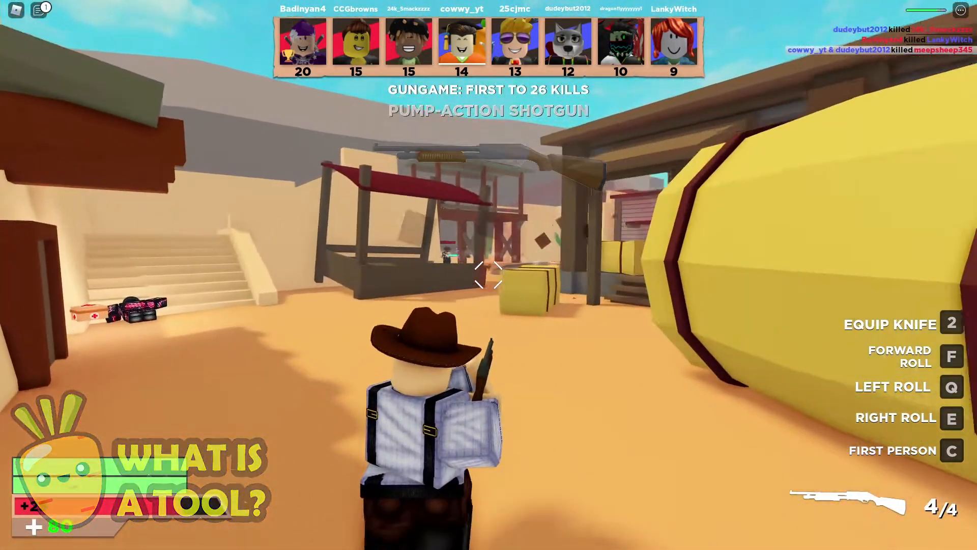
left_click(489, 275)
left_click(488, 275)
left_click(489, 280)
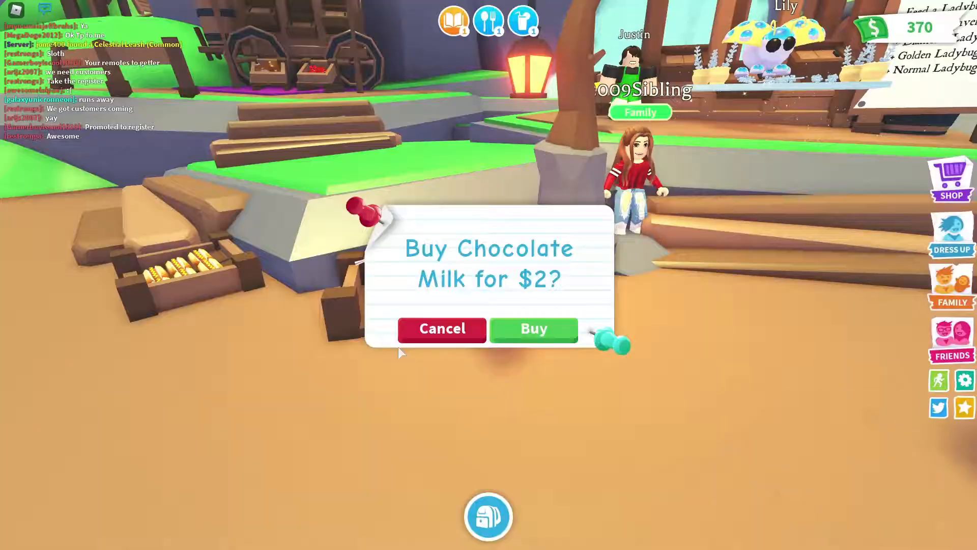
Buy the Chocolate Milk for $2 and have the character drink it until no longer thirsty
left_click(524, 328)
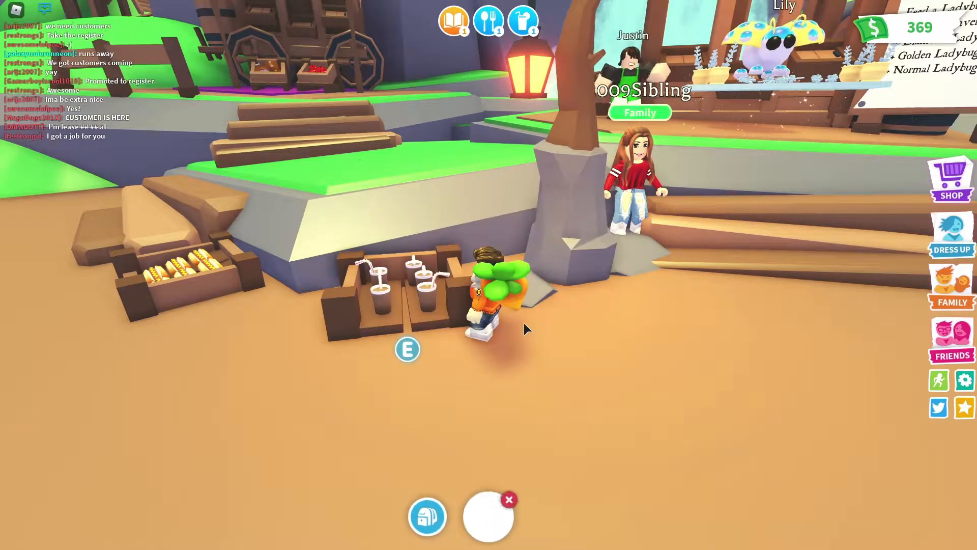
left_click(488, 514)
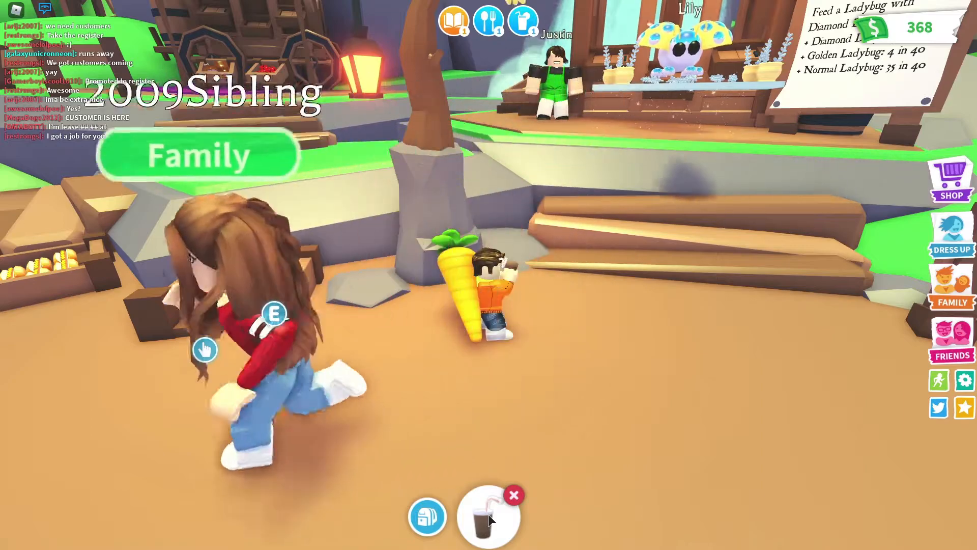
key("a")
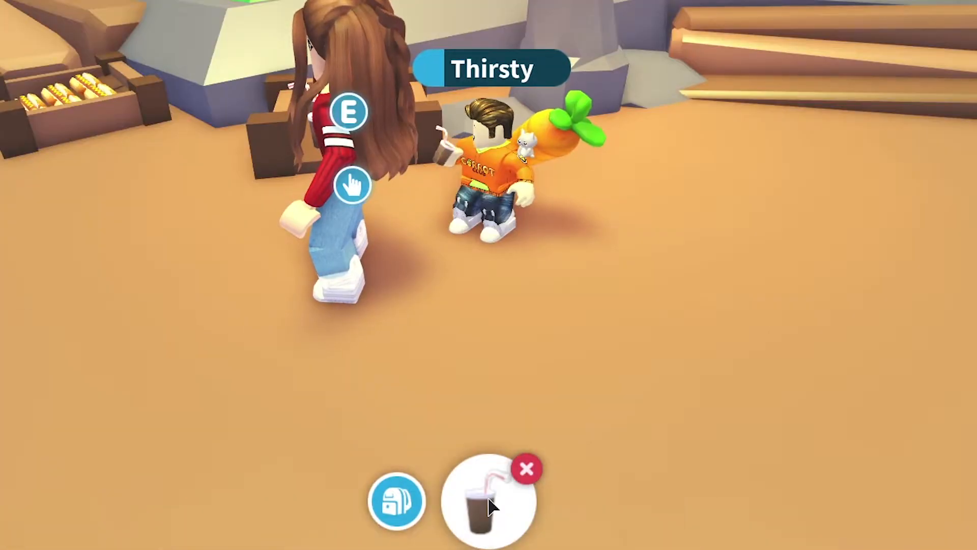
left_click(489, 500)
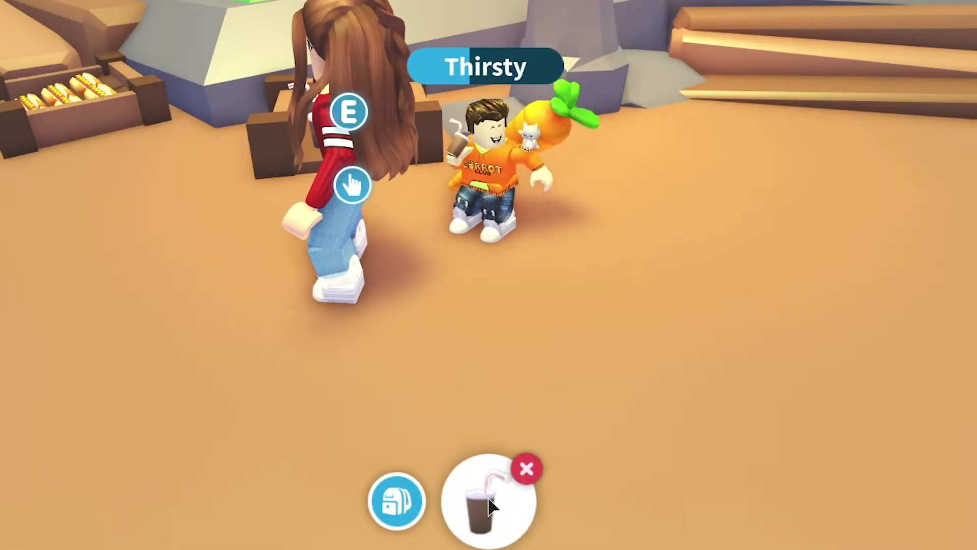
key("s")
key("a")
right_click_drag(609, 247, 619, 368)
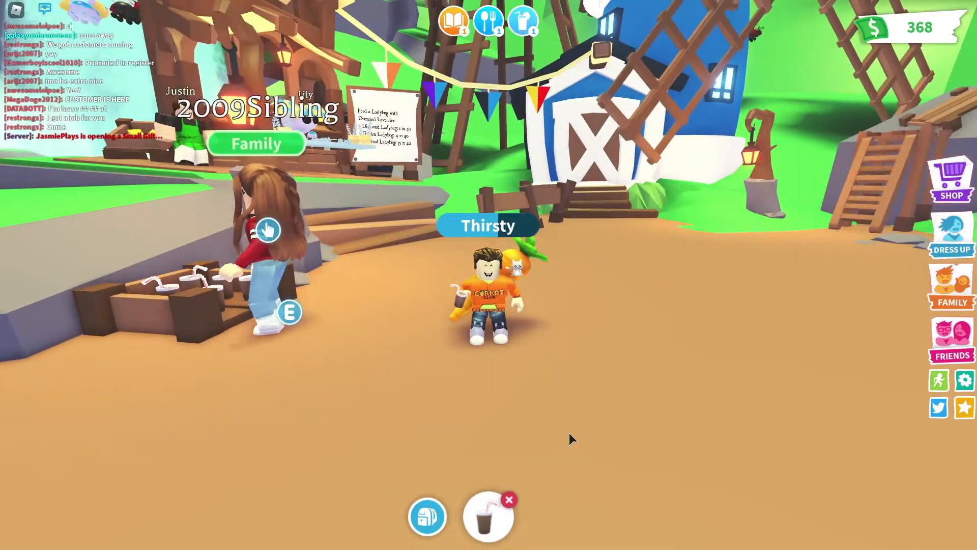
key("a")
left_click(479, 507)
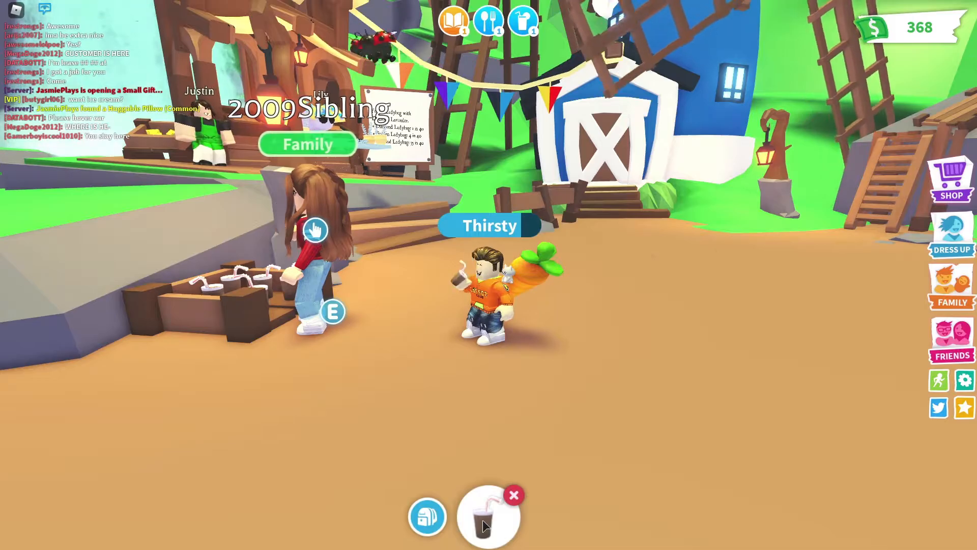
key("space")
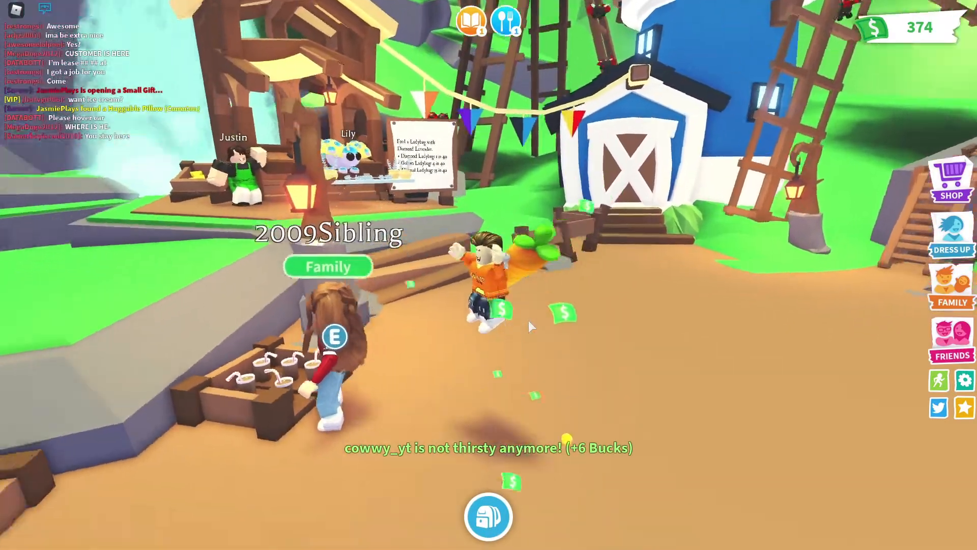
right_click_drag(529, 320, 479, 320)
key("a")
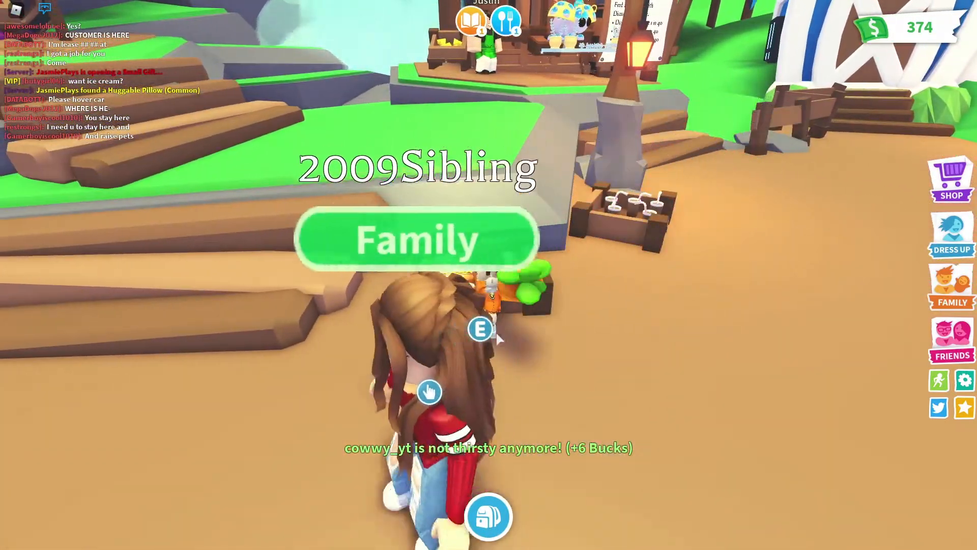
left_click(477, 328)
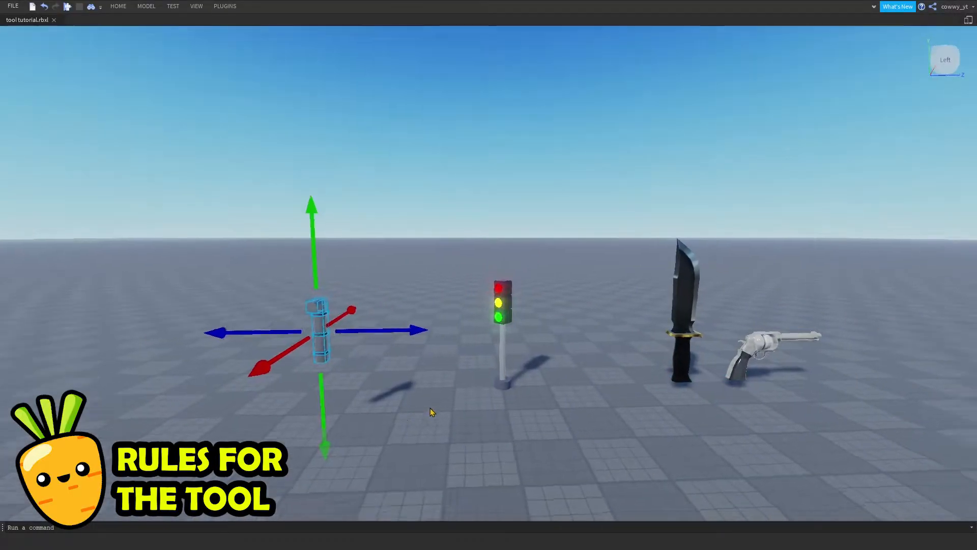
Examine the pipe, traffic light, knife and revolver models, selecting the knife and revolver together
key("a")
right_click_drag(431, 407, 433, 407)
key("w")
key("s")
key("d")
right_click_drag(419, 341, 479, 266)
key("d")
left_click(676, 357)
right_click_drag(731, 432, 731, 434)
left_click_drag(721, 270, 871, 410)
key("d")
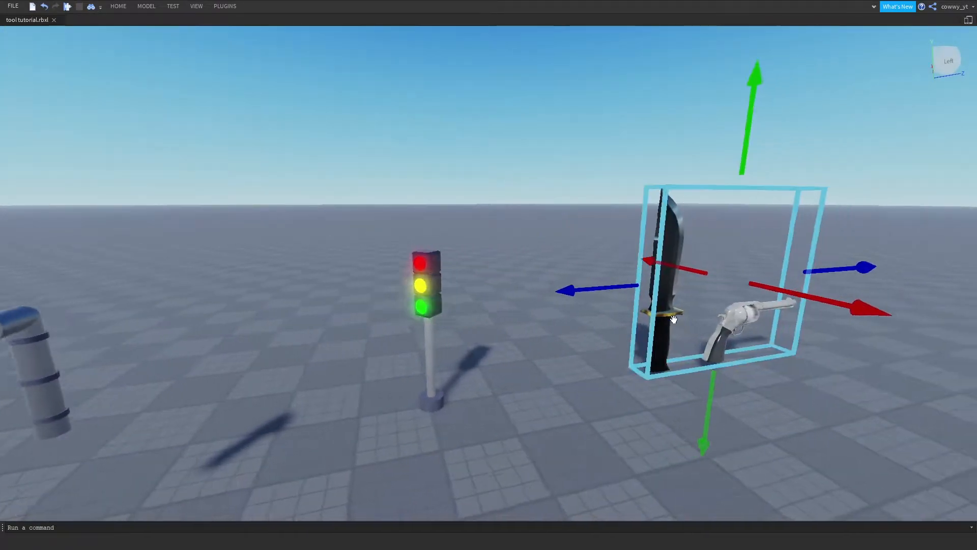
right_click_drag(592, 311, 624, 328)
key("s")
left_click(479, 247)
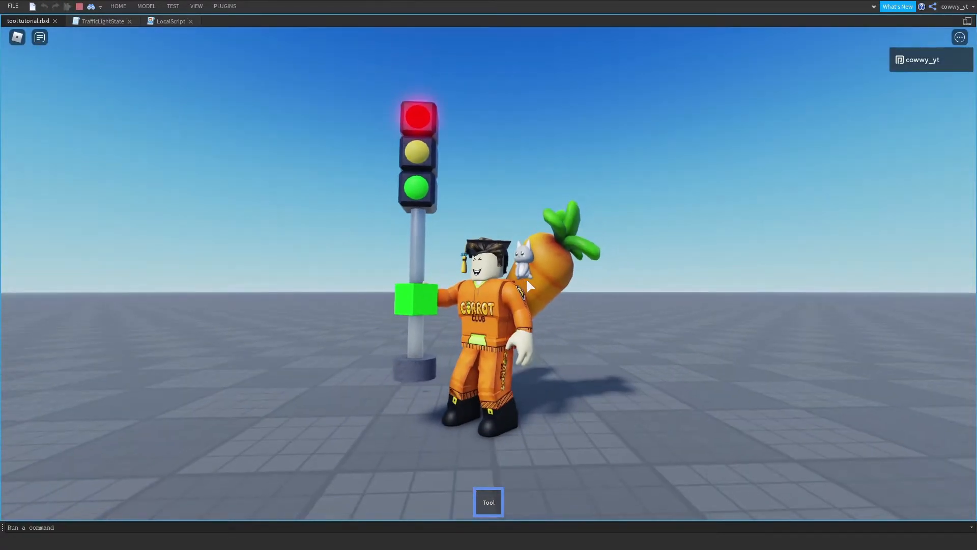
Activate the held traffic light tool to switch its lit lamp, and end the playtest
left_click(527, 278)
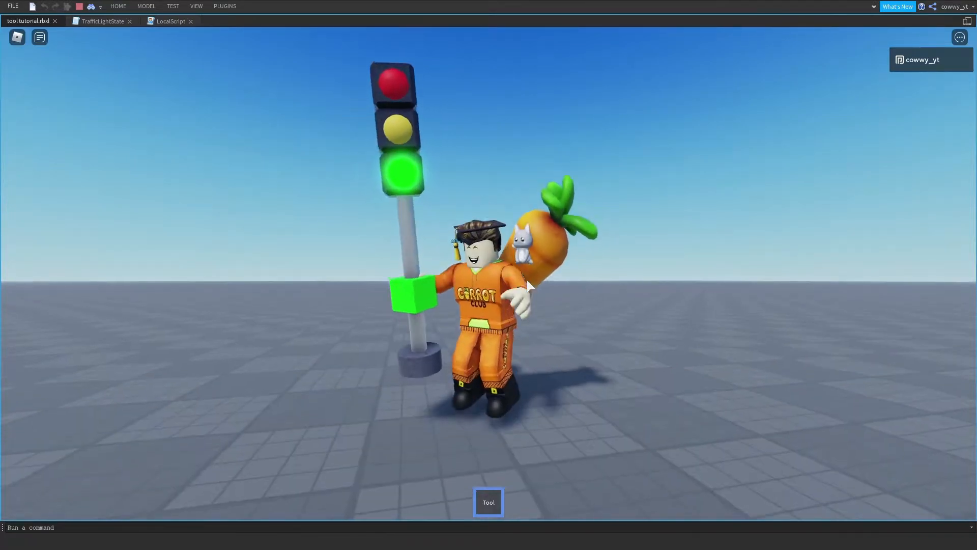
key("shift+F5")
Select the traffic light model and examine it beside the pipe and knife models
left_click(469, 204)
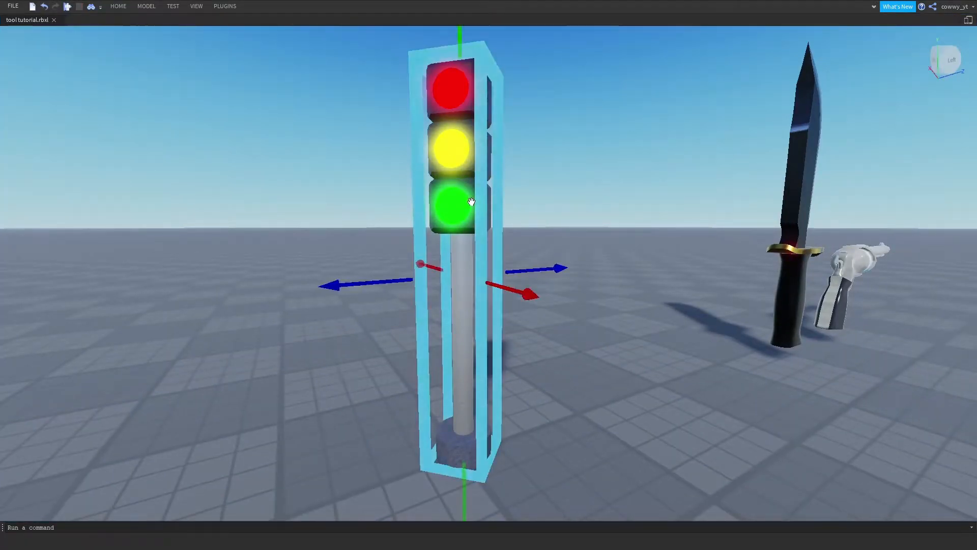
scroll(762, 174, "down", 3)
right_click_drag(650, 194, 597, 216)
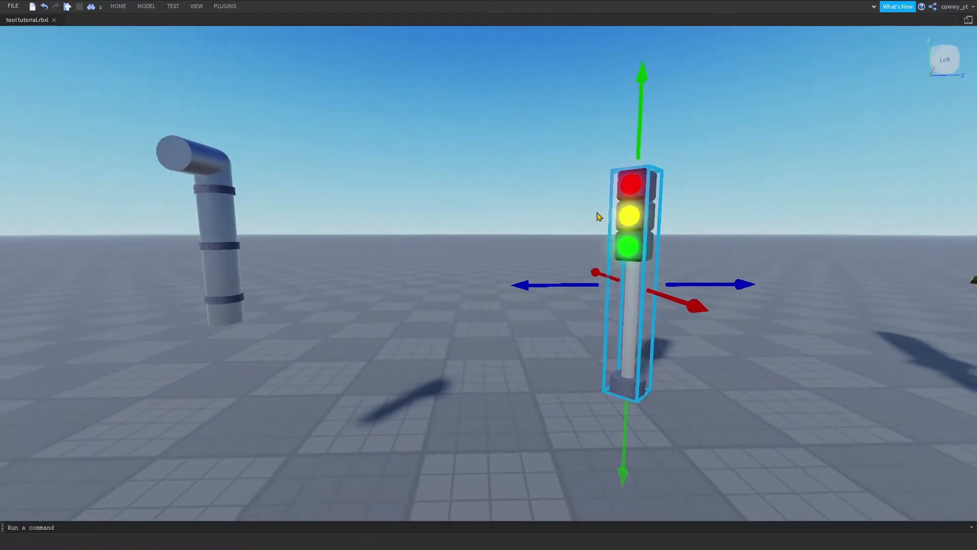
key("d")
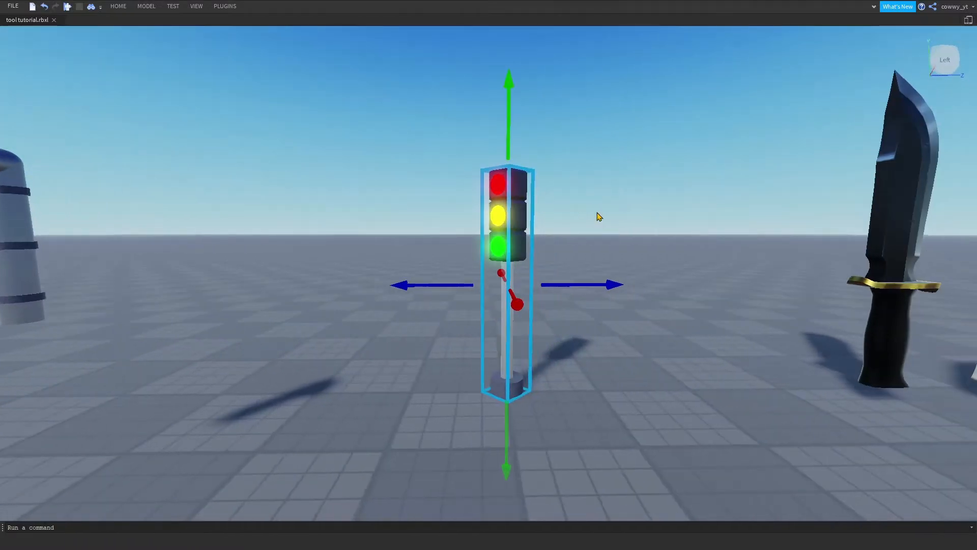
scroll(598, 216, "down", 2)
left_click(597, 217)
scroll(597, 217, "down", 1)
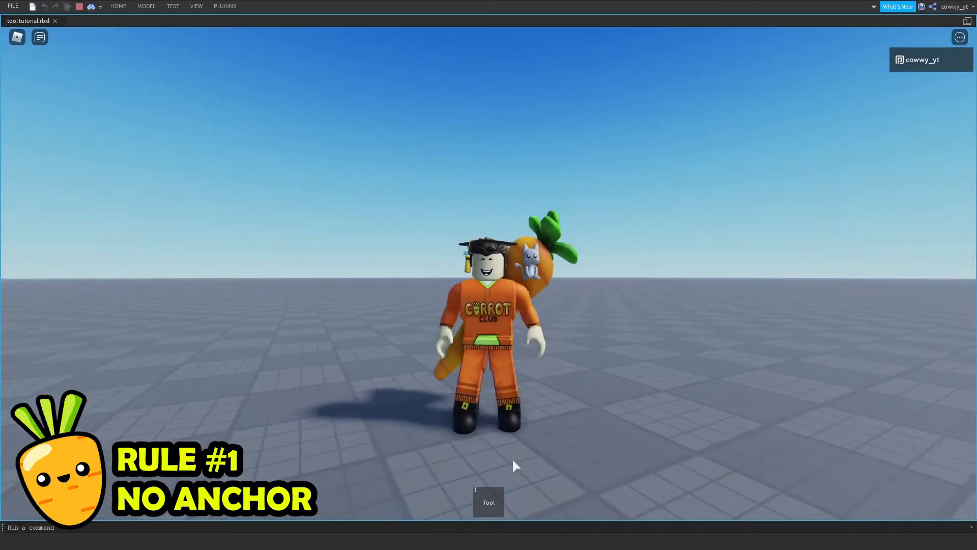
Equip and unequip the tool in the playtest and try walking the character to test how anchoring affects movement
key("1")
right_click_drag(524, 406, 513, 463)
left_click(490, 504)
key("d")
key("a")
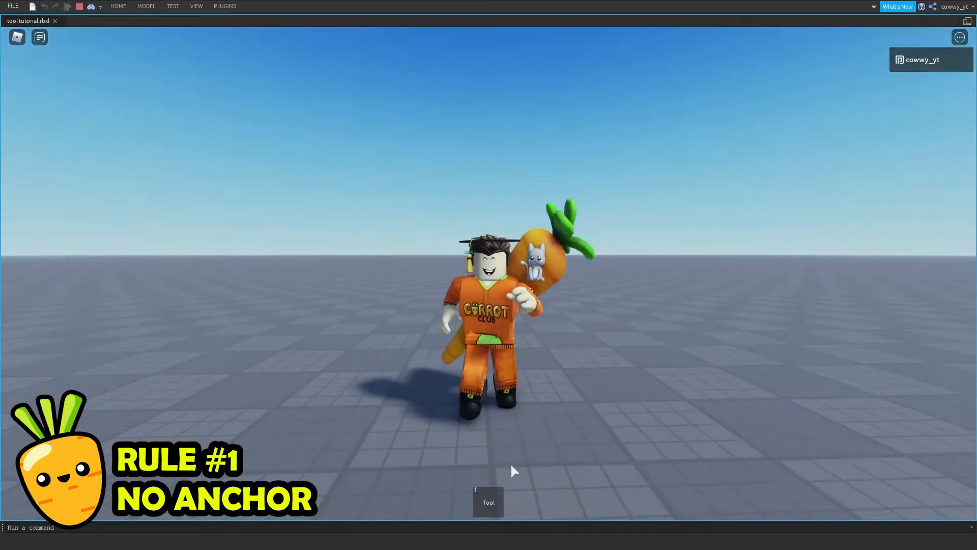
key("1")
right_click_drag(518, 406, 530, 358)
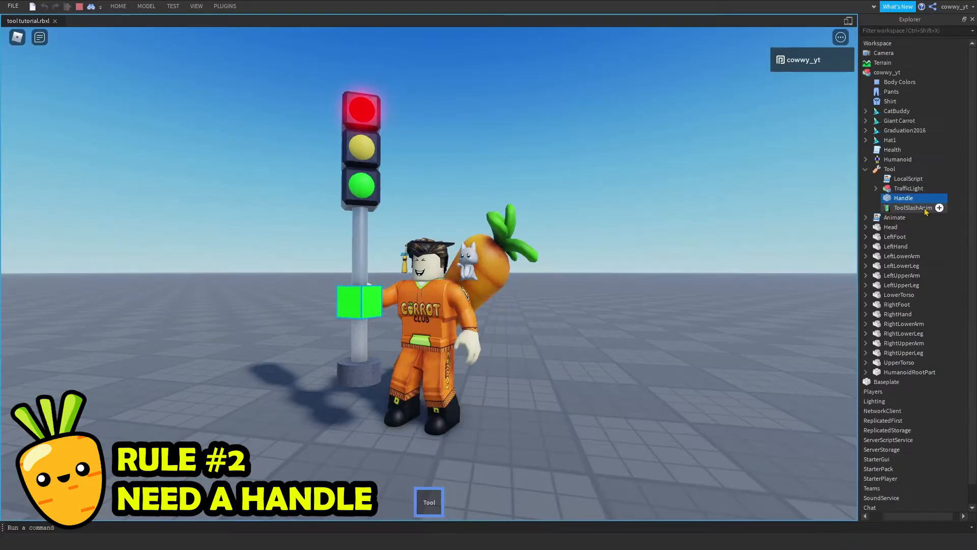
Examine how the character grips the traffic light tool by its Handle part, and toggle the tool's equipped state
left_click(338, 312)
right_click_drag(370, 296, 422, 294)
right_click_drag(488, 289, 486, 298)
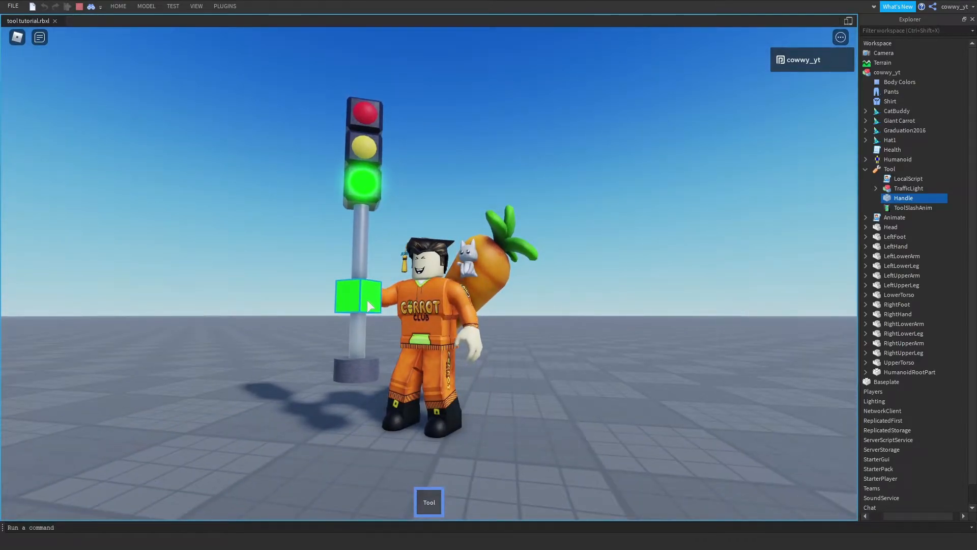
left_click(429, 504)
left_click(429, 504)
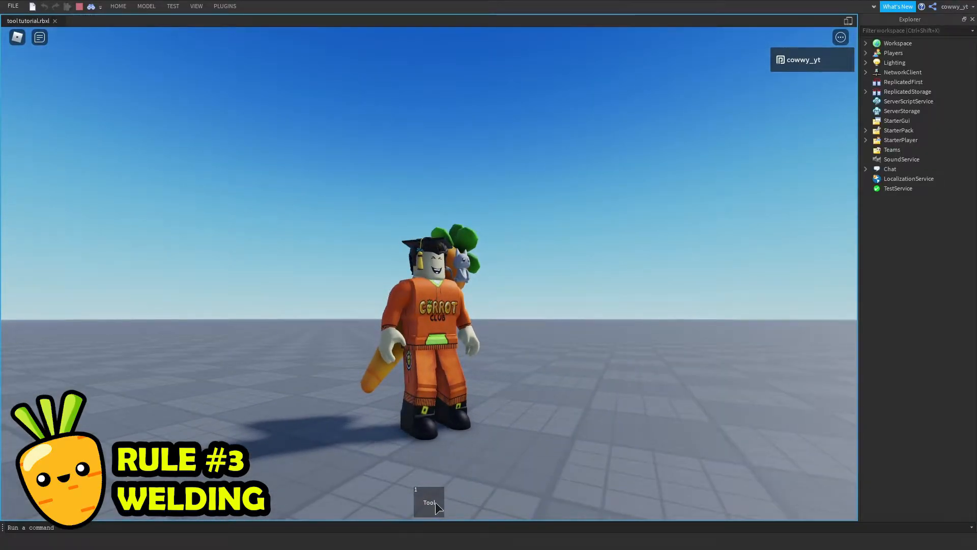
Equip the unwelded traffic light tool and walk the character around to examine how its parts behave
left_click(436, 502)
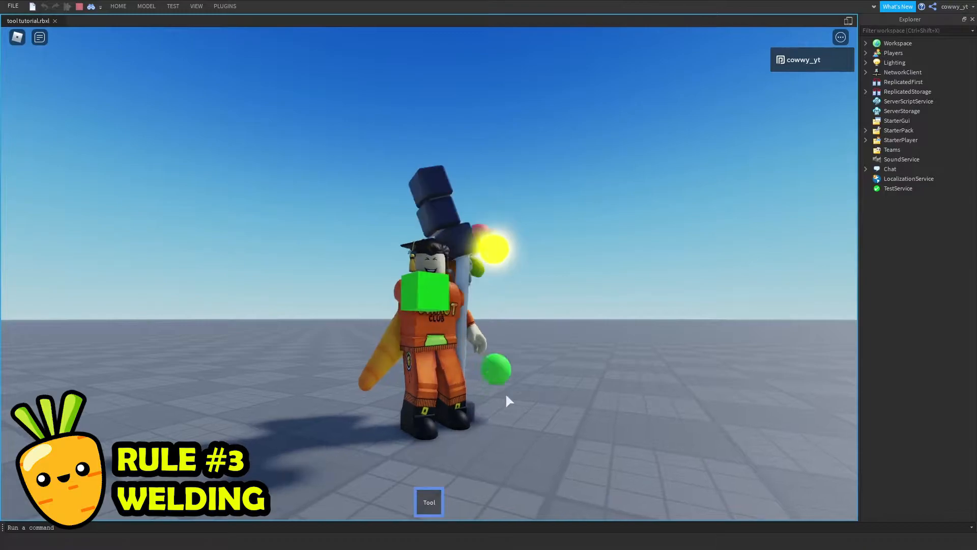
right_click_drag(530, 359, 539, 360)
key("d")
key("w")
key("d")
key("w")
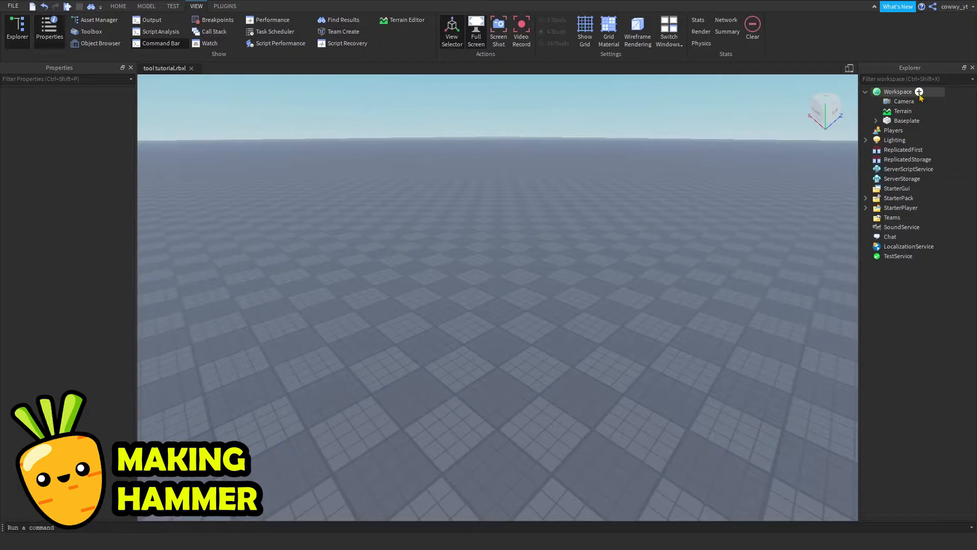
Insert a Tool object into the Workspace and select it
left_click(920, 93)
type("t")
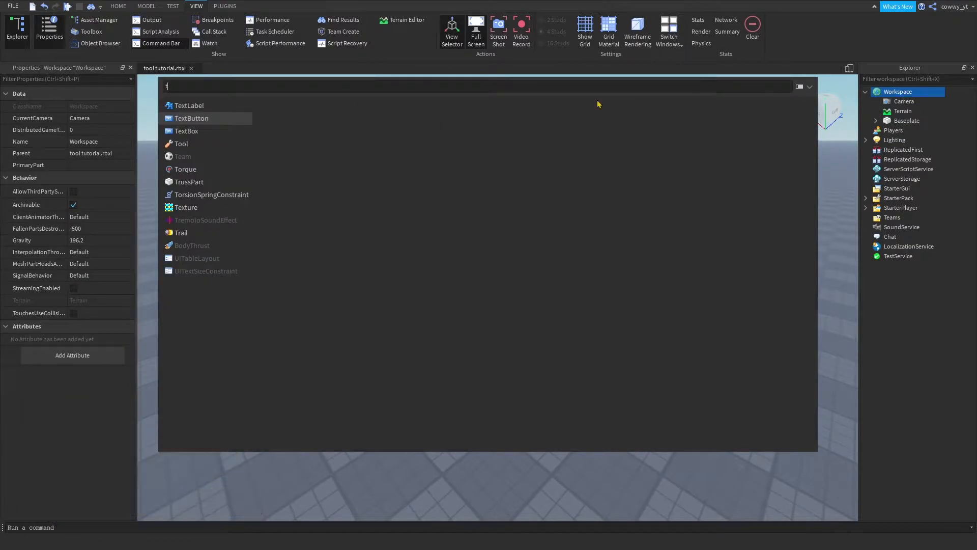
left_click(196, 149)
left_click(895, 122)
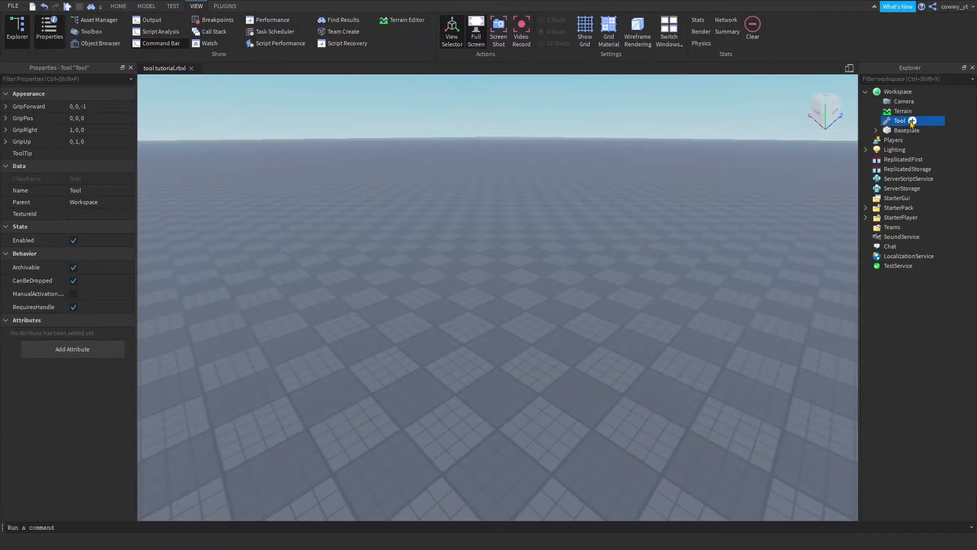
Insert a Part inside the new Tool
left_click(912, 121)
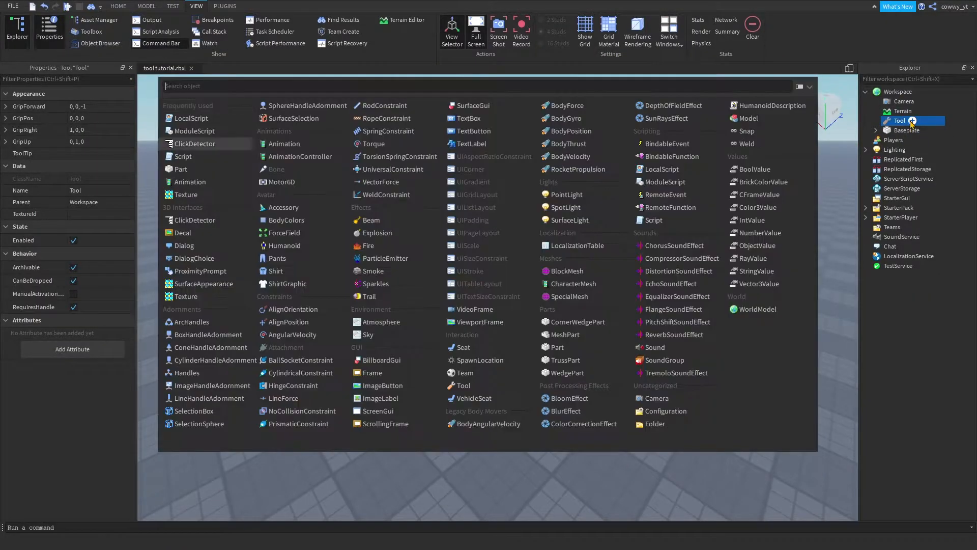
type("par")
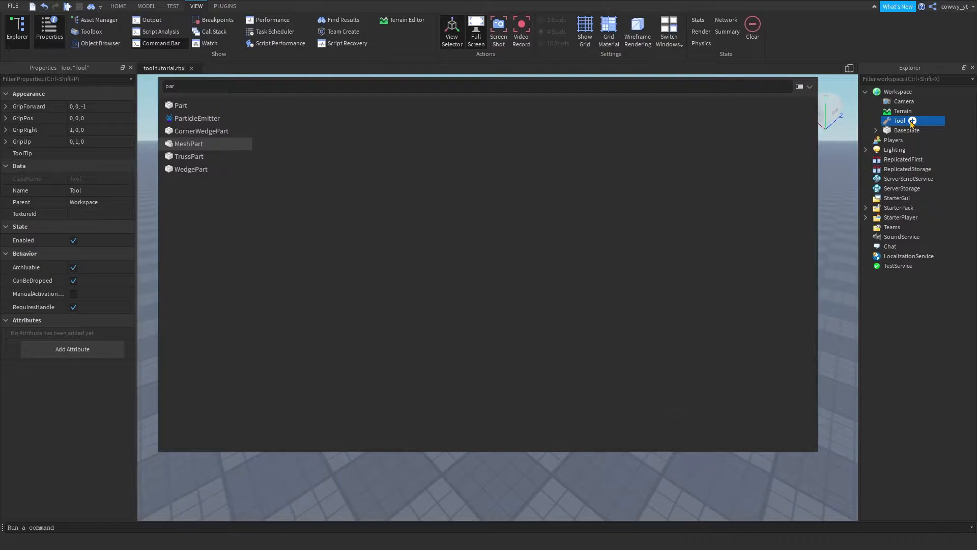
key("Return")
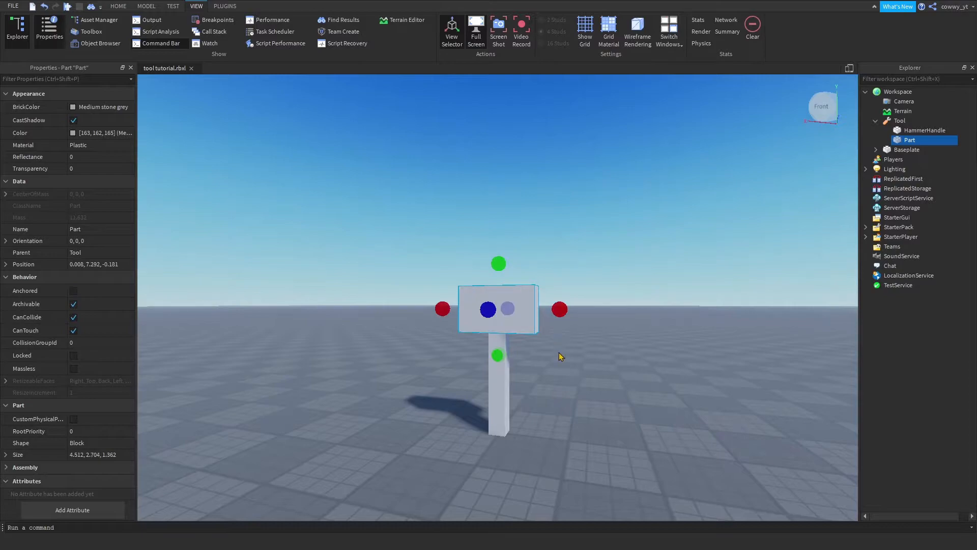
Inspect the hammer model and select HammerHandle and HammerHead together to check their Anchored property
left_click(559, 352)
right_click_drag(559, 352, 559, 352)
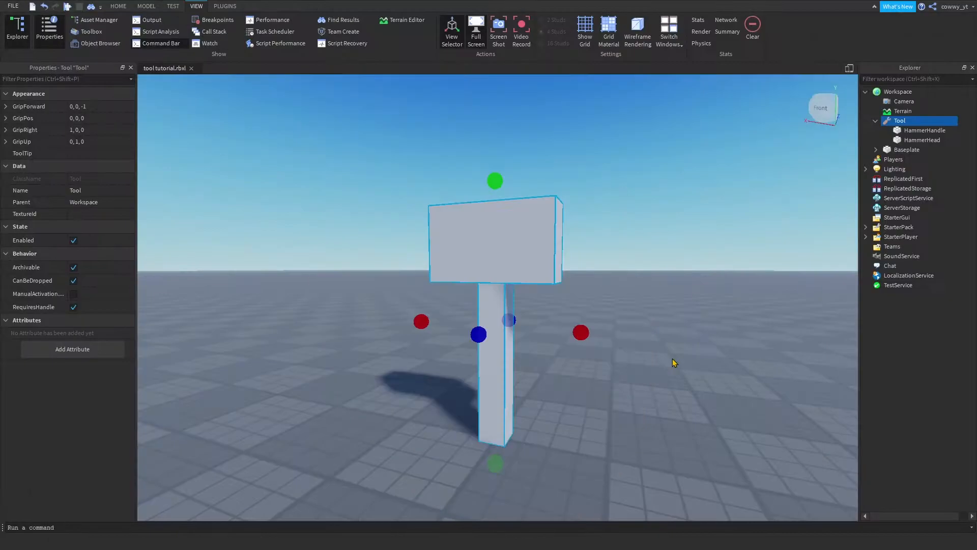
right_click_drag(674, 360, 700, 339)
left_click(700, 339)
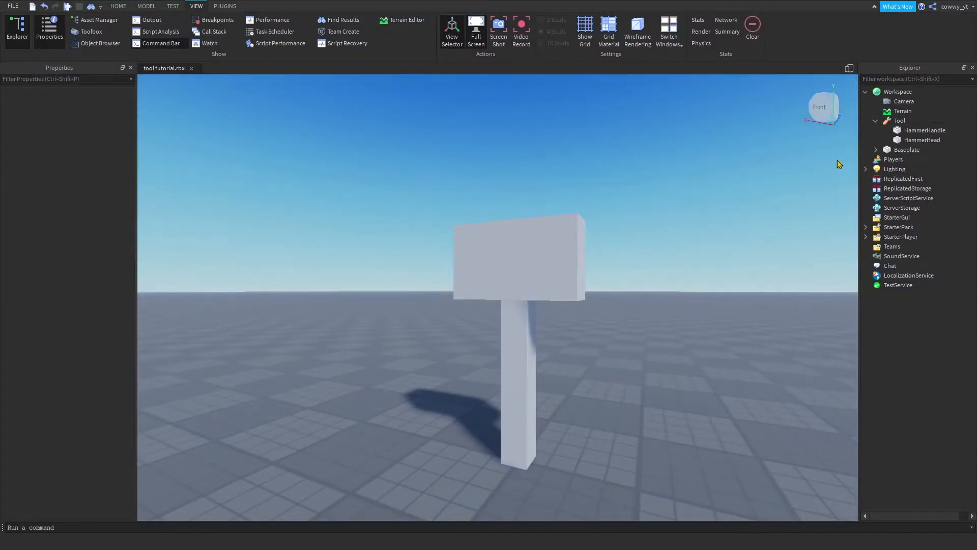
left_click(921, 131)
left_click(921, 140, "ctrl")
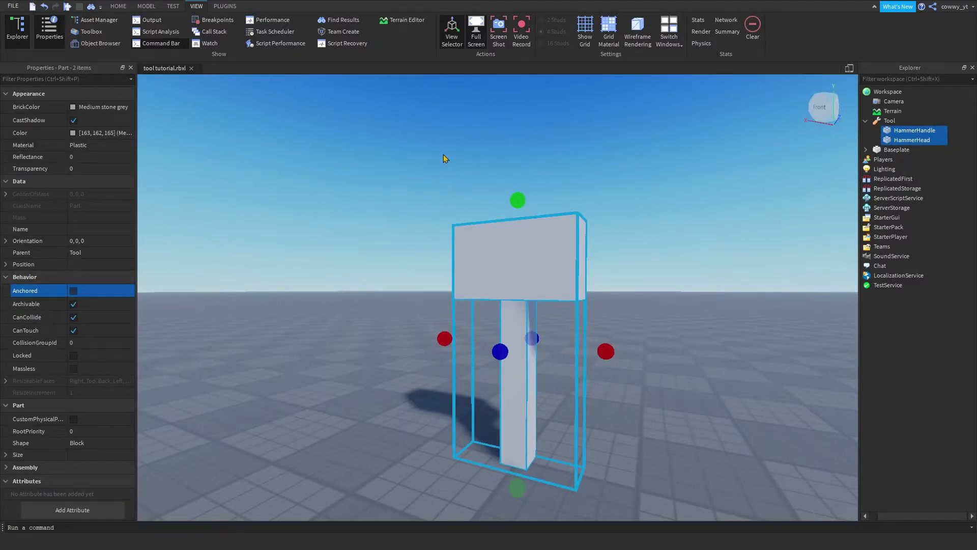
Run the simulation, inspect how the unwelded hammer parts fall, and stop the simulation
left_click(448, 78)
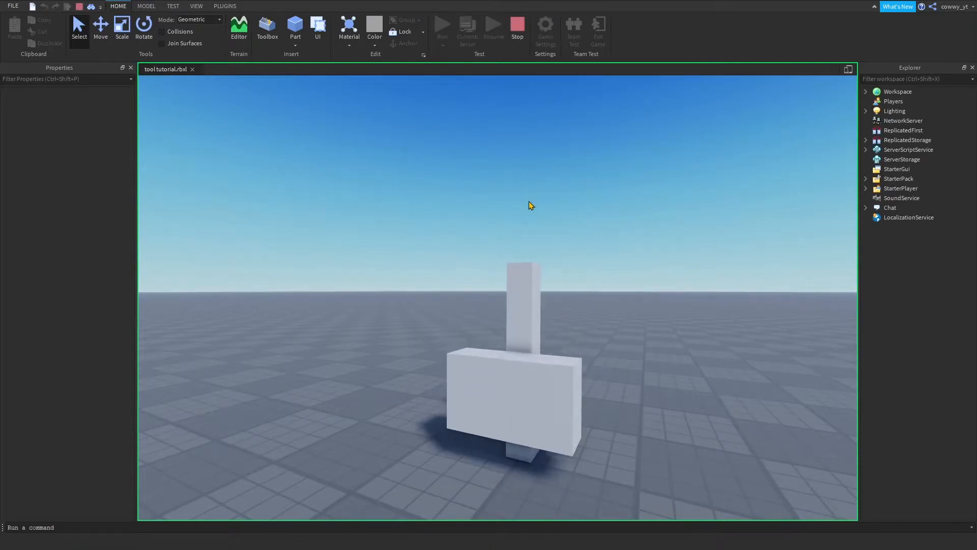
right_click_drag(529, 200, 530, 205)
key("a")
left_click(601, 321)
key("d")
right_click_drag(531, 253, 525, 244)
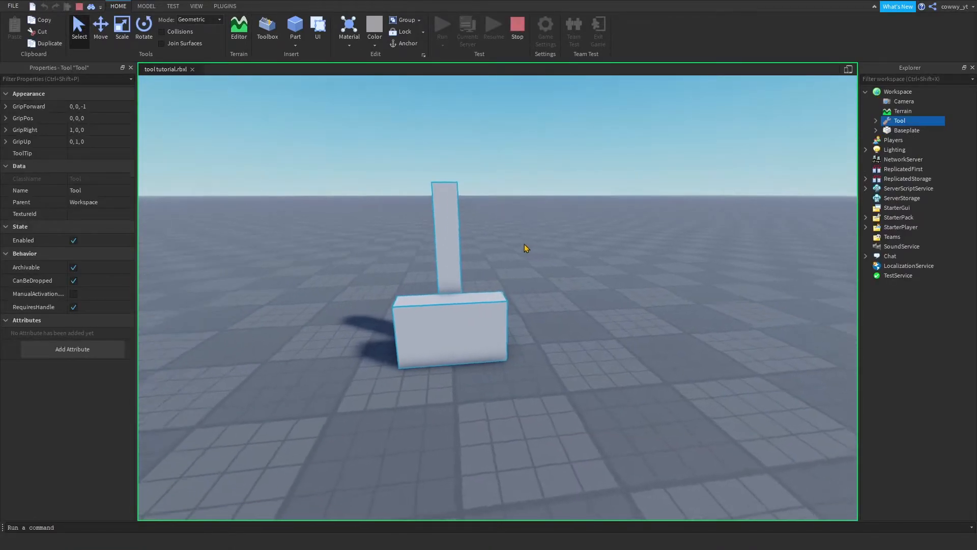
left_click(517, 28)
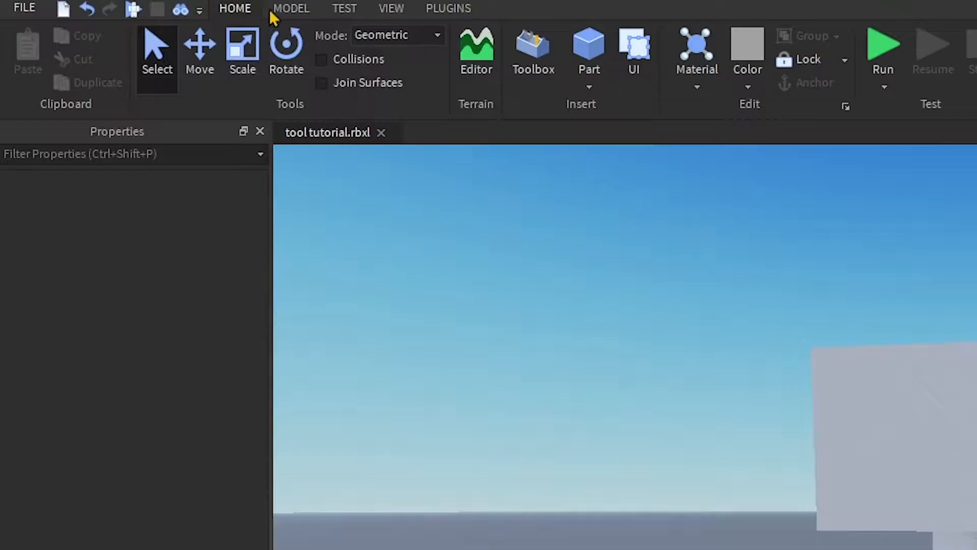
Create a Weld constraint joining HammerHead to HammerHandle and check the new constraint under HammerHead in the object hierarchy
left_click(147, 6)
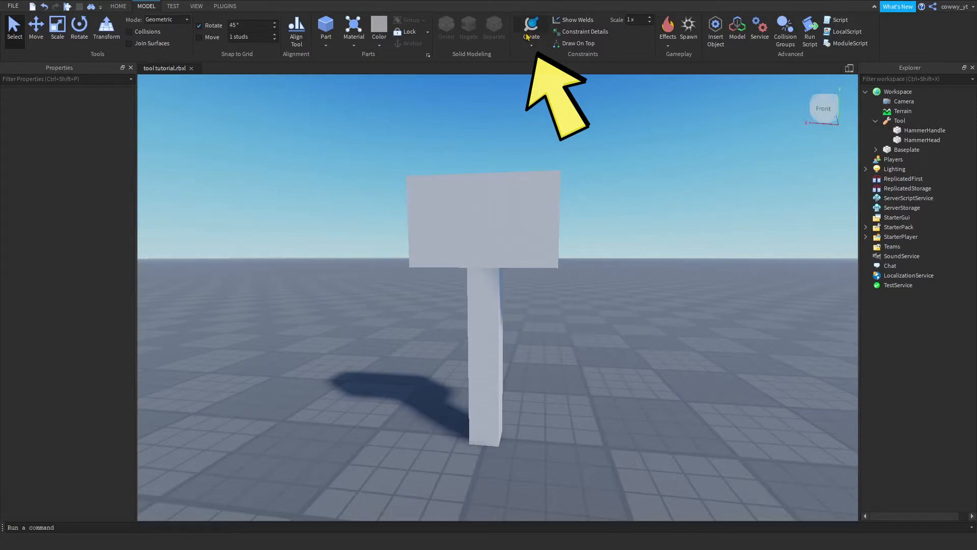
left_click(533, 45)
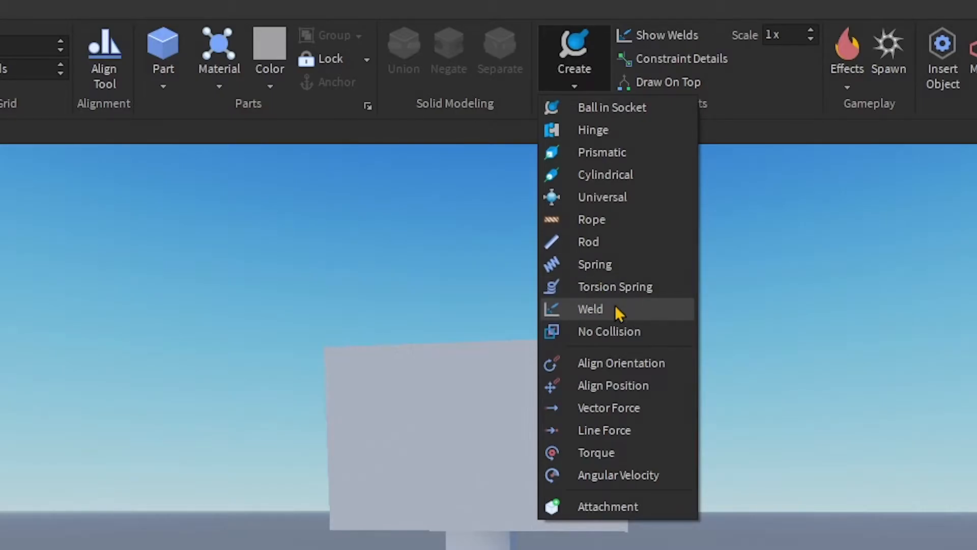
left_click(590, 309)
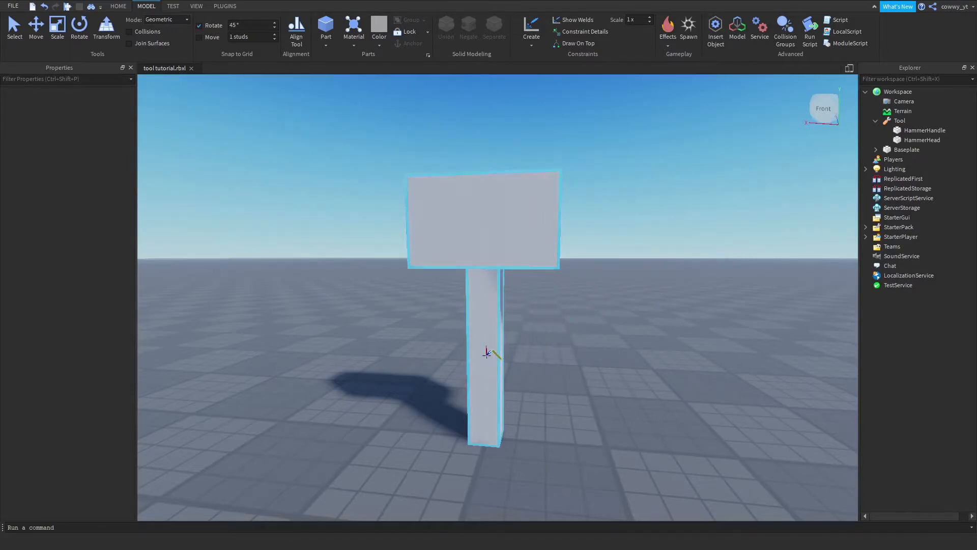
left_click(487, 352)
left_click(887, 142)
left_click(887, 142)
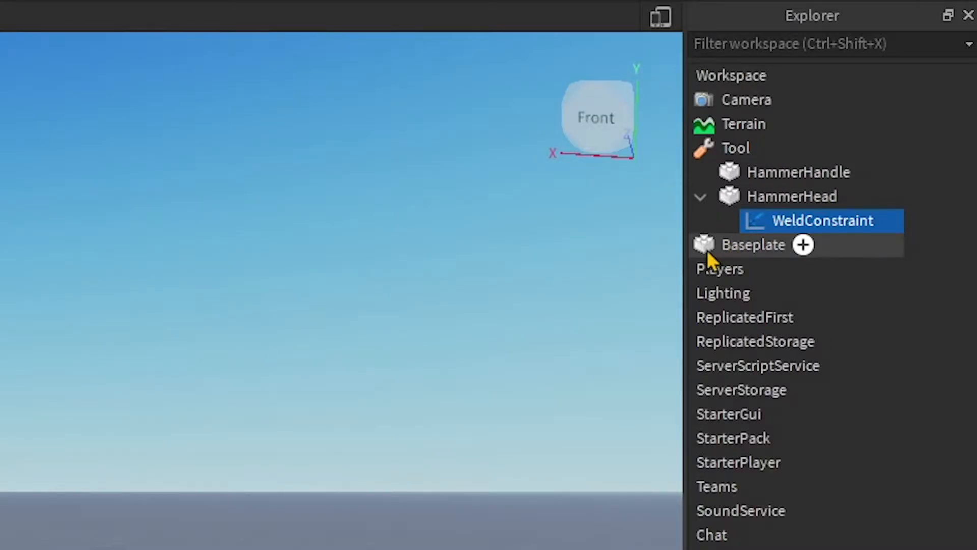
left_click_drag(683, 251, 637, 255)
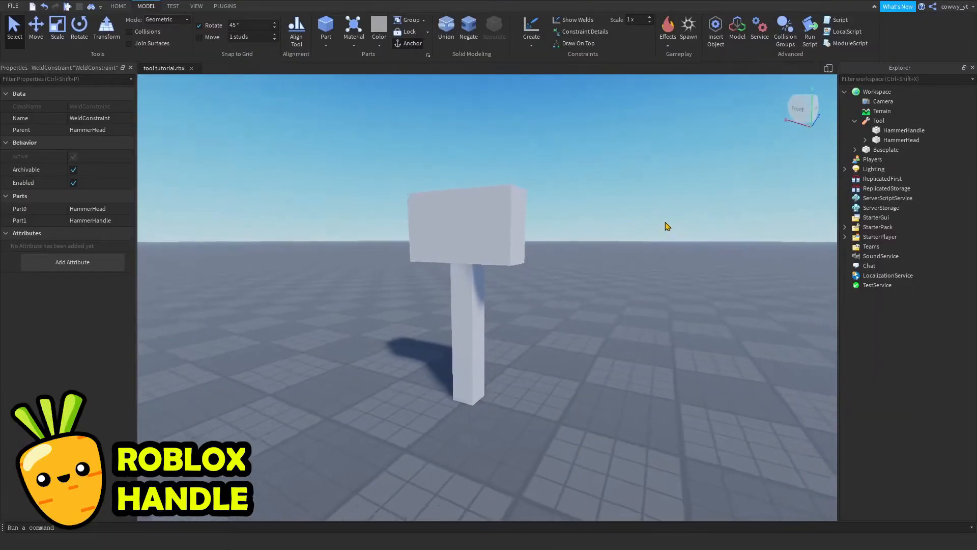
Insert a new Part inside the Tool and rename it Handle
key("a")
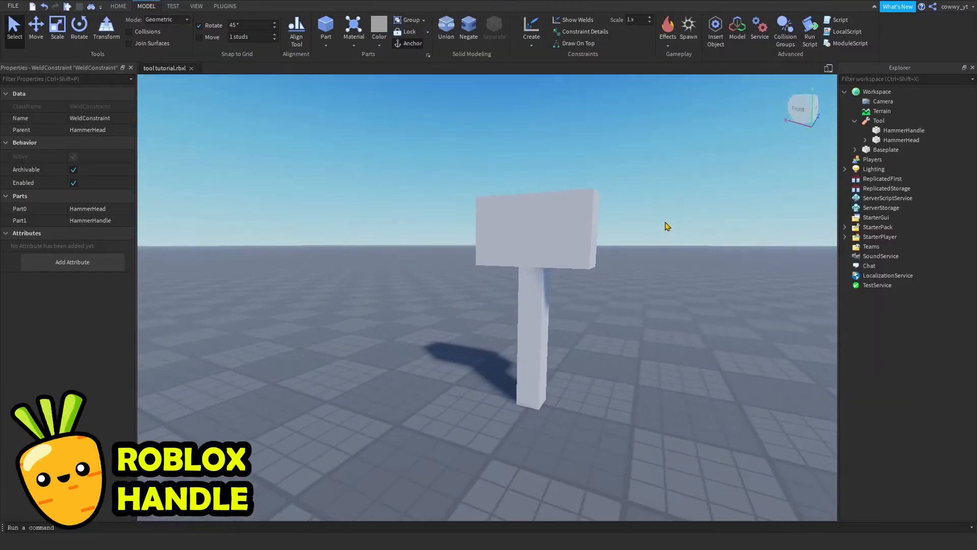
right_click(665, 226)
left_click(829, 146)
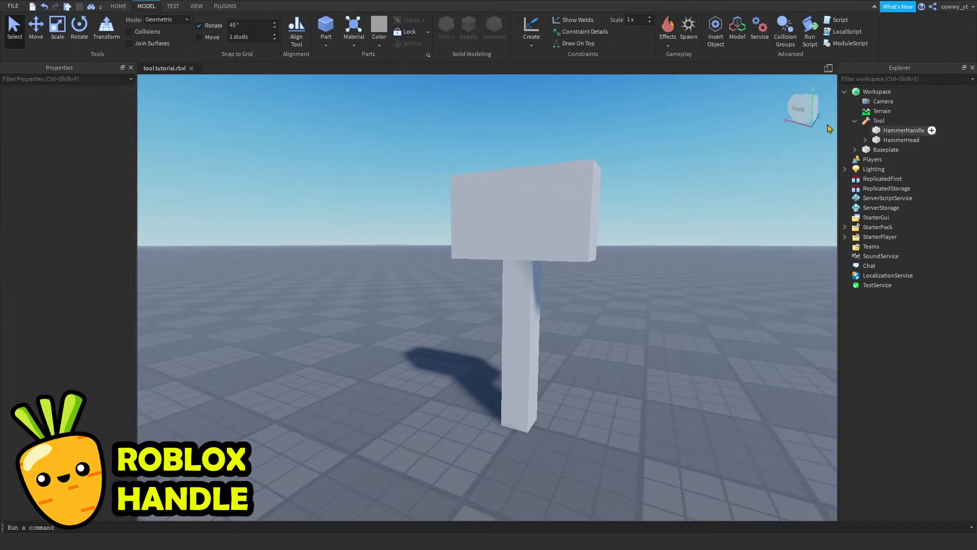
left_click(892, 122)
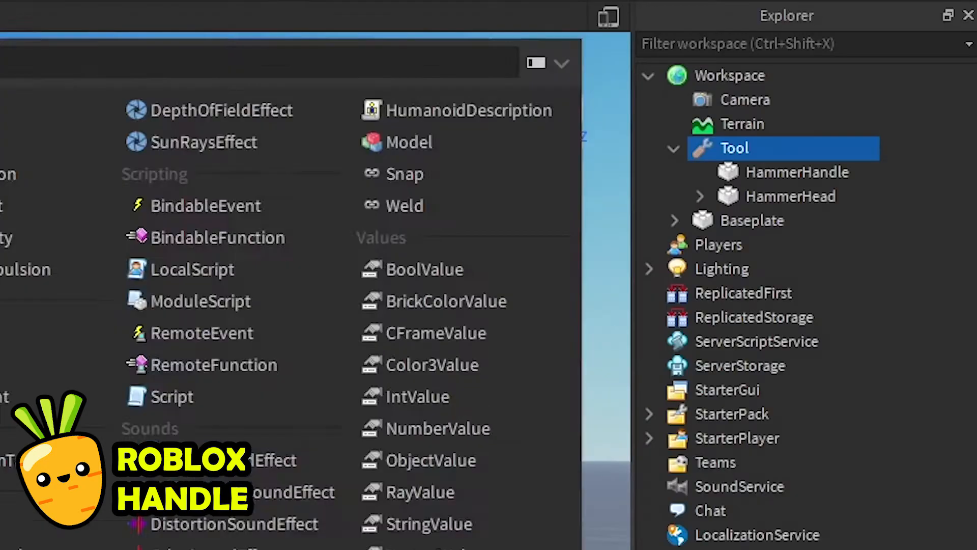
left_click(181, 169)
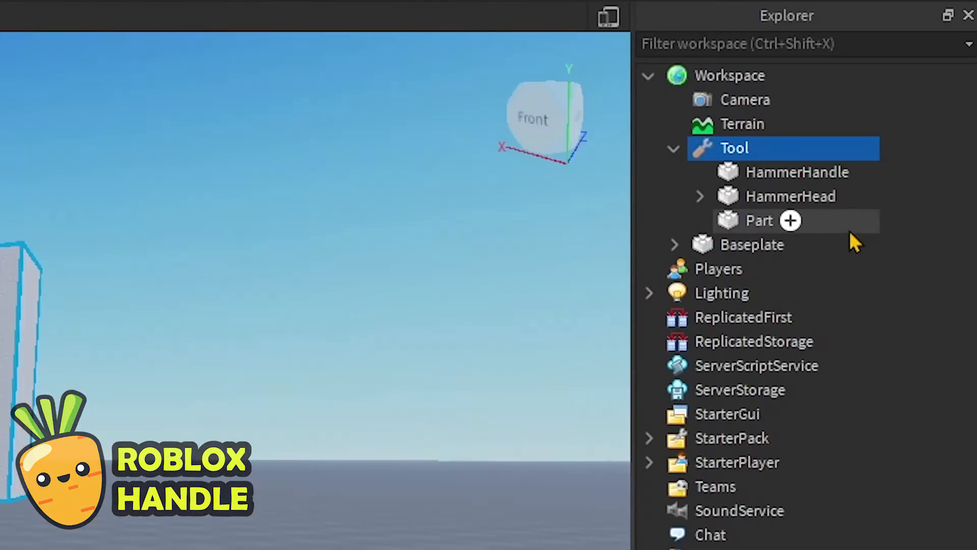
left_click(886, 150)
double_click(751, 223)
key("BackSpace")
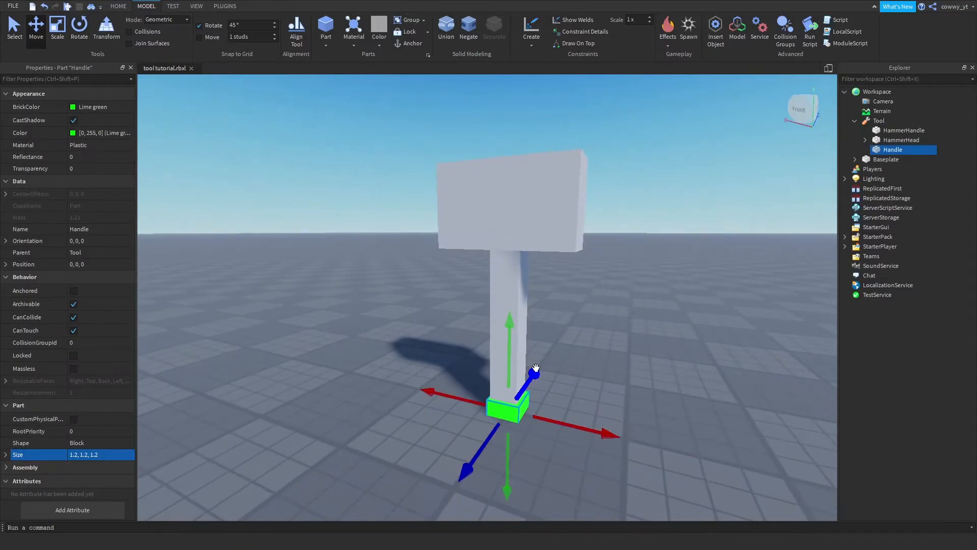
Move the green Handle part up around the lower shaft of the hammer, to a height of about 2.35 studs
left_click_drag(505, 350, 518, 310)
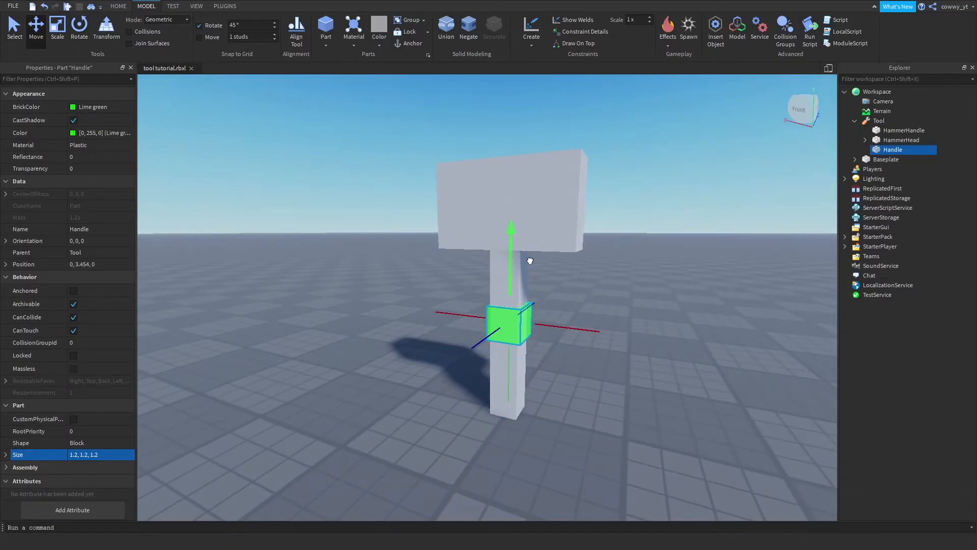
left_click_drag(531, 259, 531, 263)
key("f")
right_click_drag(535, 283, 543, 289)
left_click_drag(489, 220, 479, 270)
scroll(550, 284, "down", 3)
right_click_drag(550, 284, 530, 284)
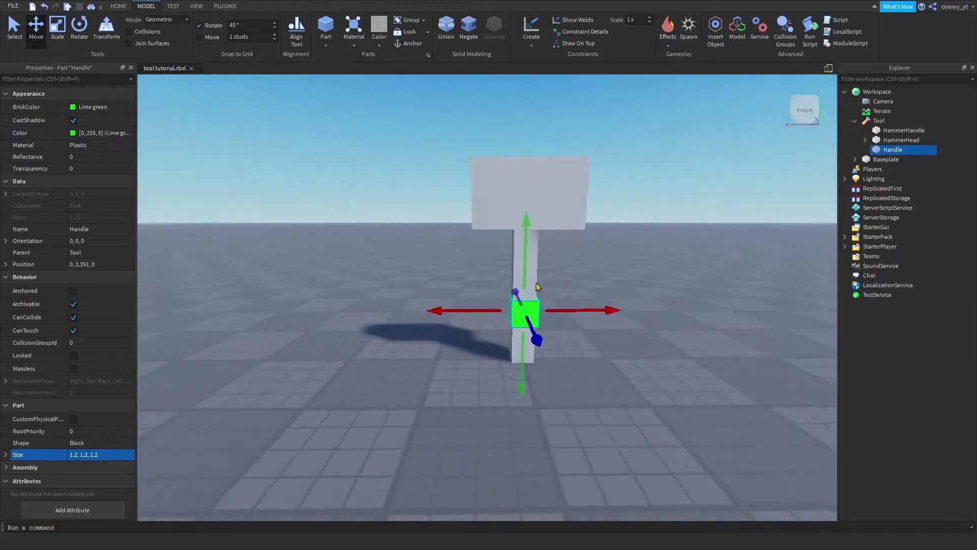
scroll(565, 275, "up", 2)
Weld HammerHandle to the green Handle part and check the parts in the object hierarchy
left_click(593, 264)
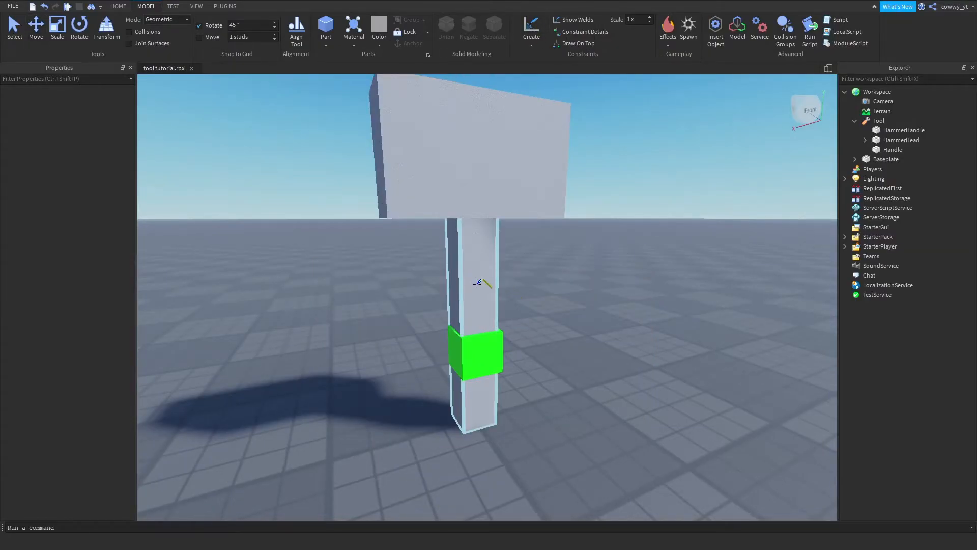
left_click(487, 354)
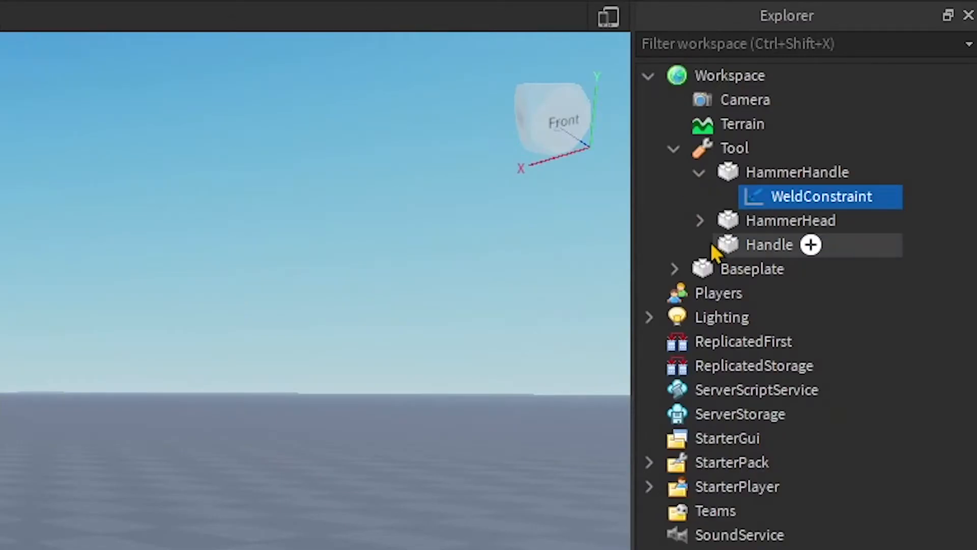
left_click(866, 150)
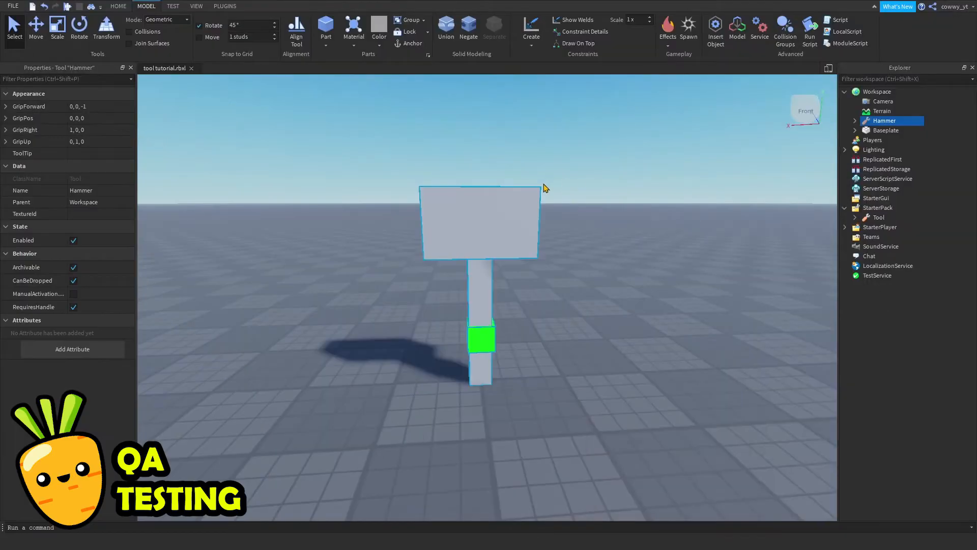
Move the Hammer tool from Workspace into StarterPack
right_click_drag(543, 187, 598, 228)
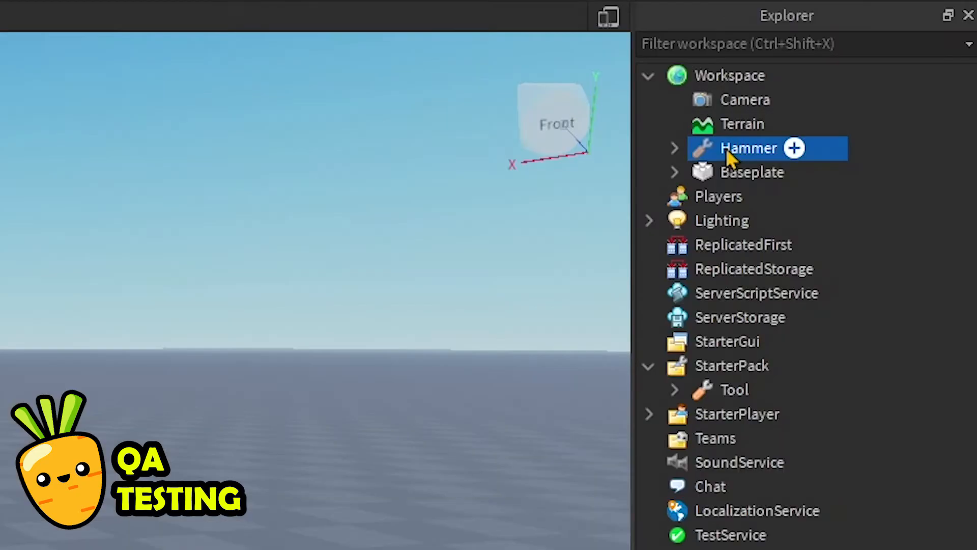
left_click_drag(875, 120, 898, 119)
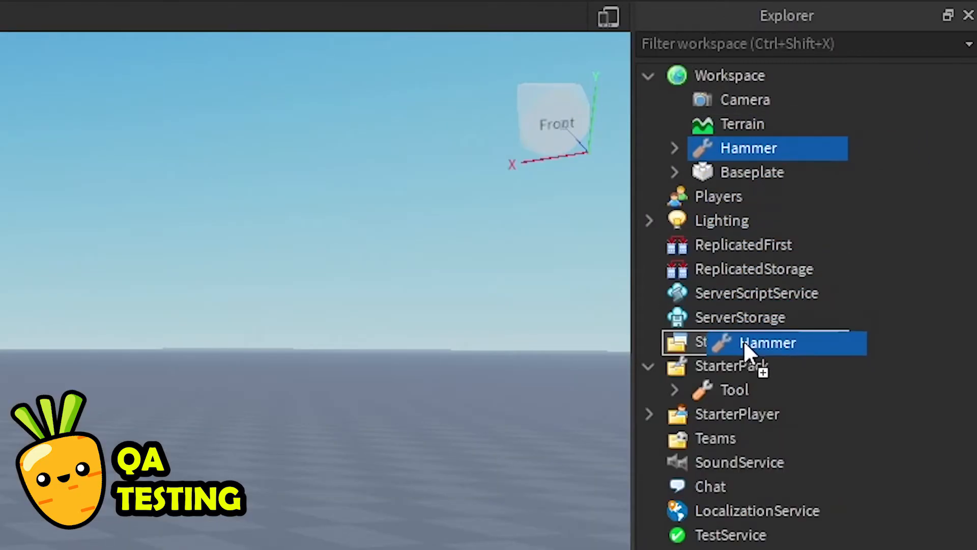
left_click_drag(752, 366, 752, 367)
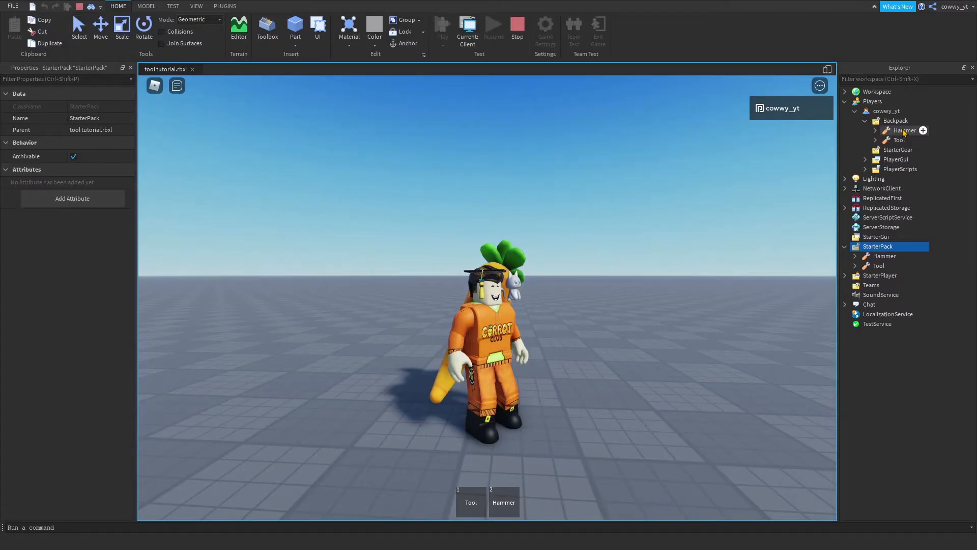
Equip the Hammer in the playtest and walk the character around to examine how it is held
key("s")
key("d")
key("s")
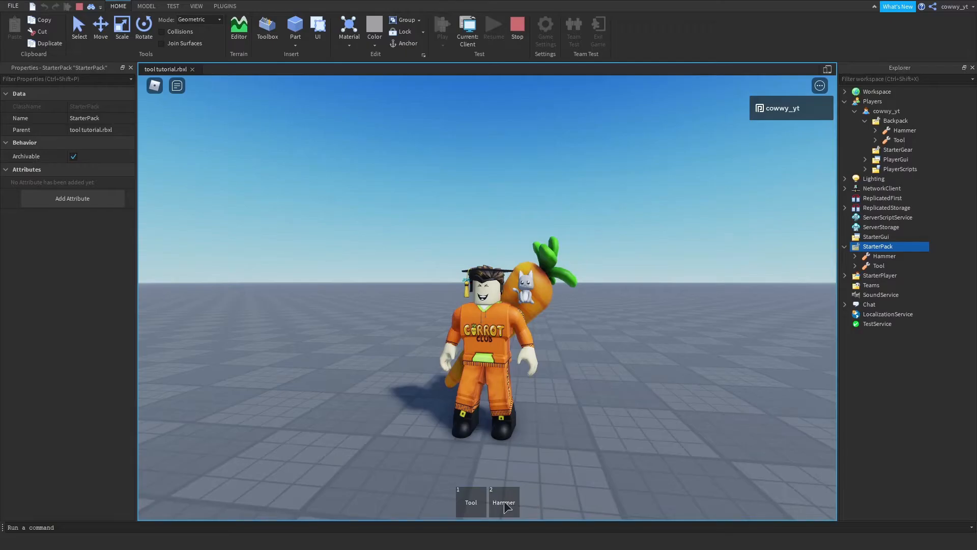
left_click(519, 518)
key("a")
key("w")
key("s")
key("d")
key("a")
key("s")
right_click_drag(540, 321, 537, 316)
key("a")
key("d")
key("a")
key("s")
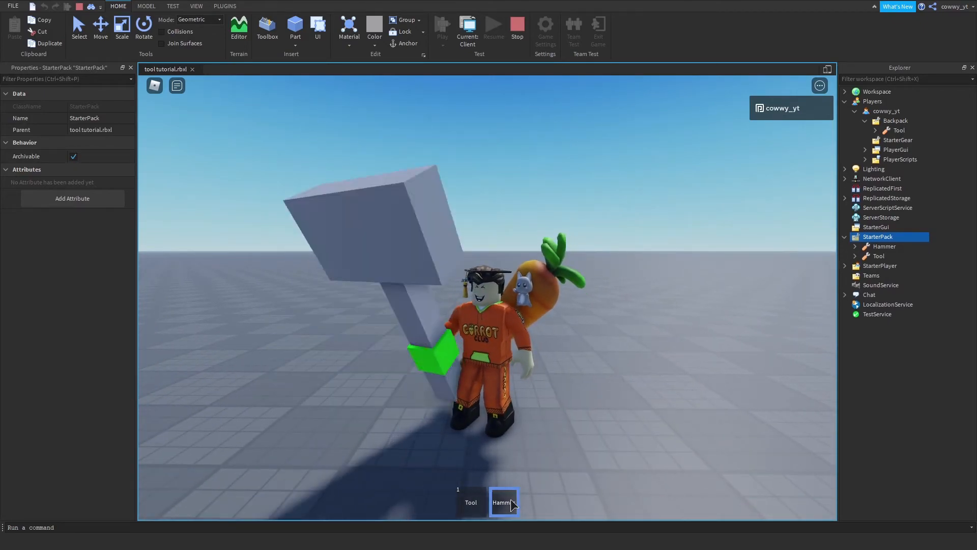
Unequip and re-equip the Hammer from the character's backpack while walking
left_click(511, 501)
key("a")
left_click(505, 501)
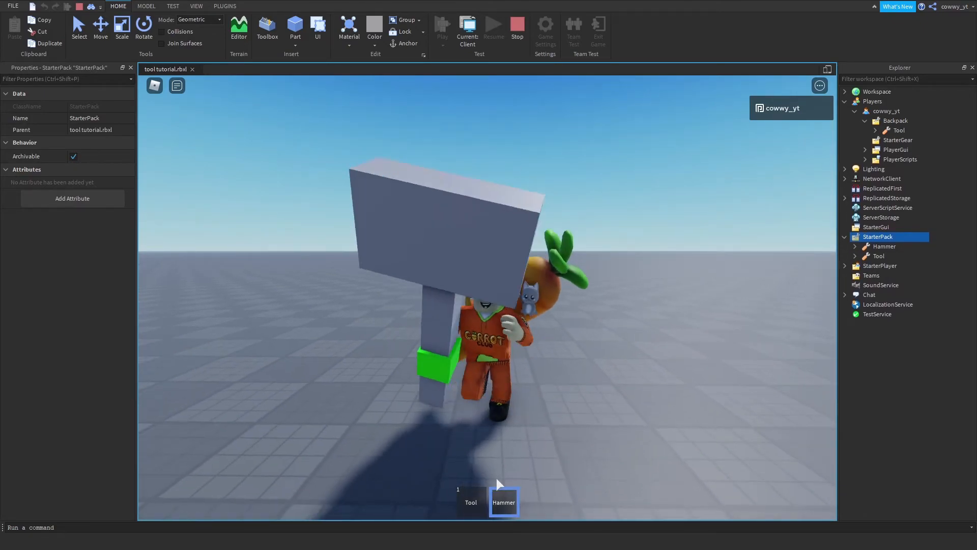
key("s")
Equip the traffic light Tool, compare it with the Hammer, and view the held tools from several angles
key("1")
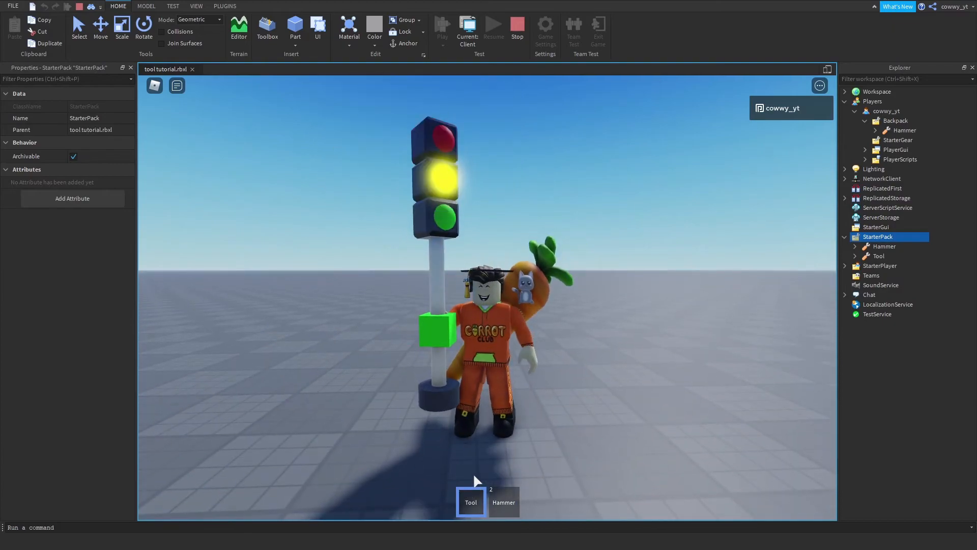
right_click_drag(515, 283, 516, 285)
left_click(517, 289)
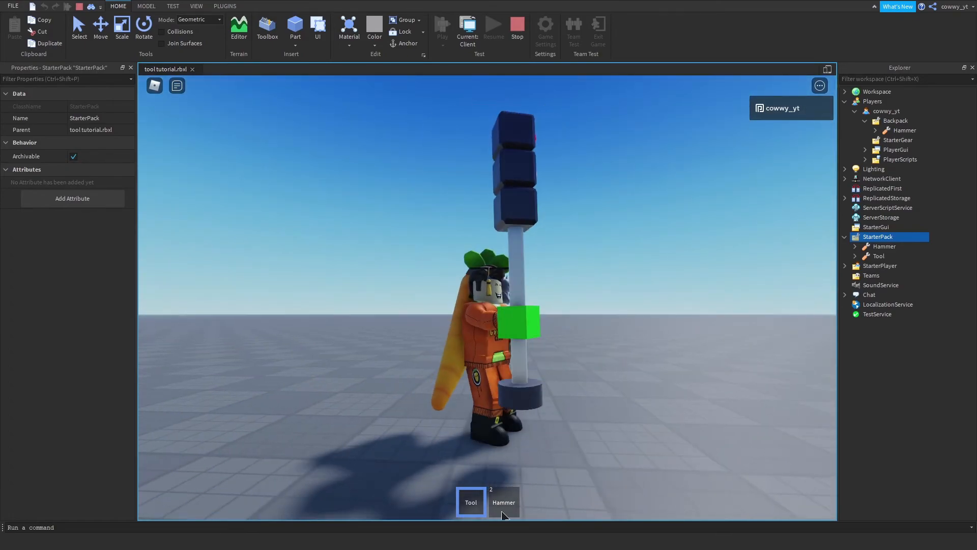
key("2")
key("a")
right_click_drag(529, 346, 529, 346)
left_click(537, 365)
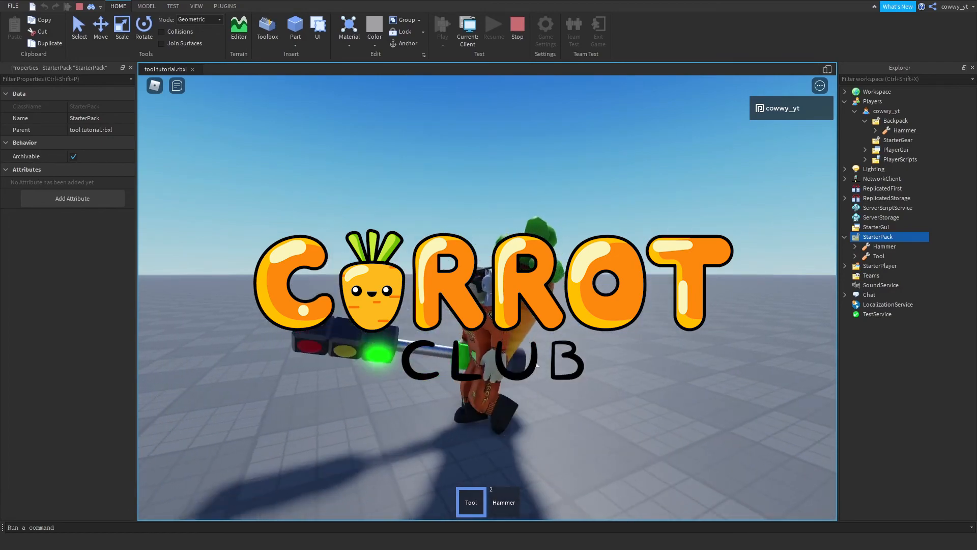
right_click_drag(531, 356, 531, 356)
left_click(536, 349)
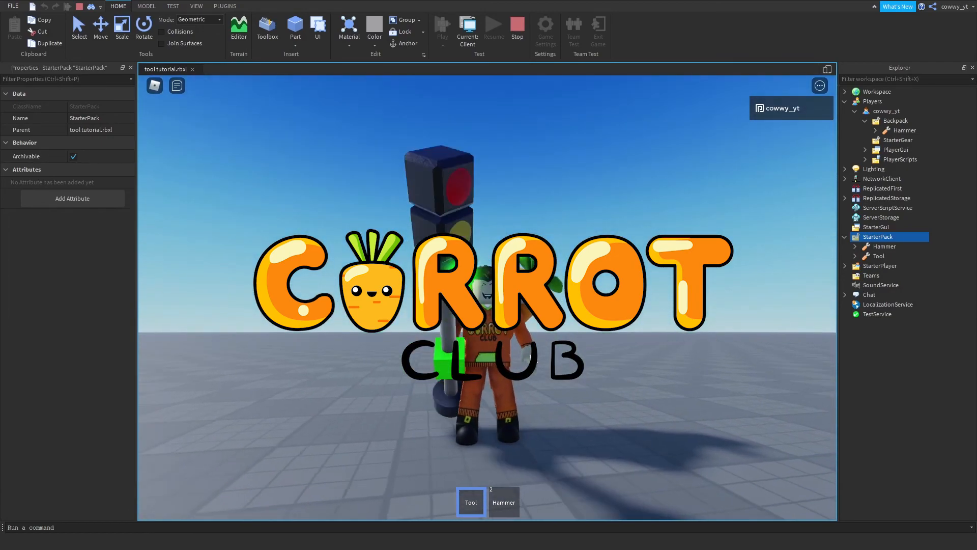
Make the character jump repeatedly with the Hammer equipped to test that its welded parts hold together
left_click(485, 328)
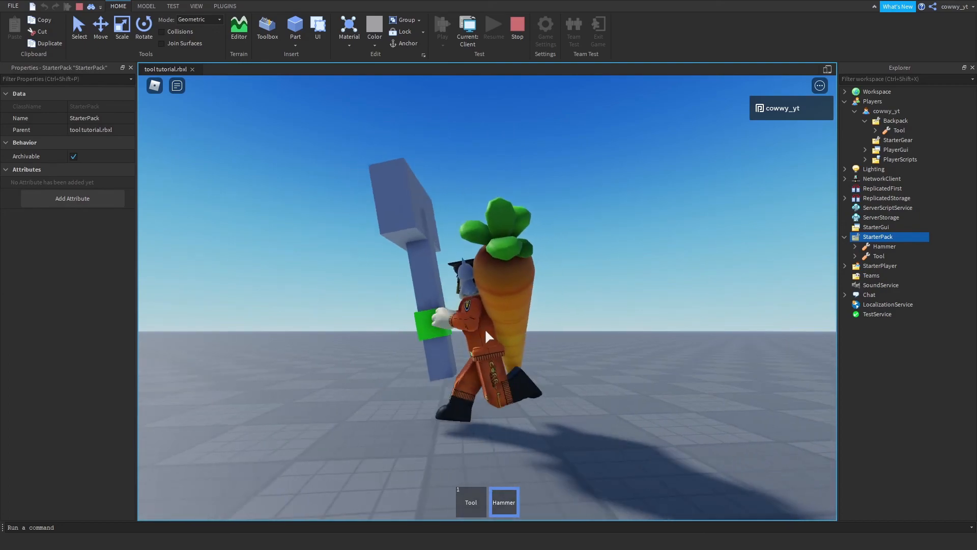
key("space")
key("space")
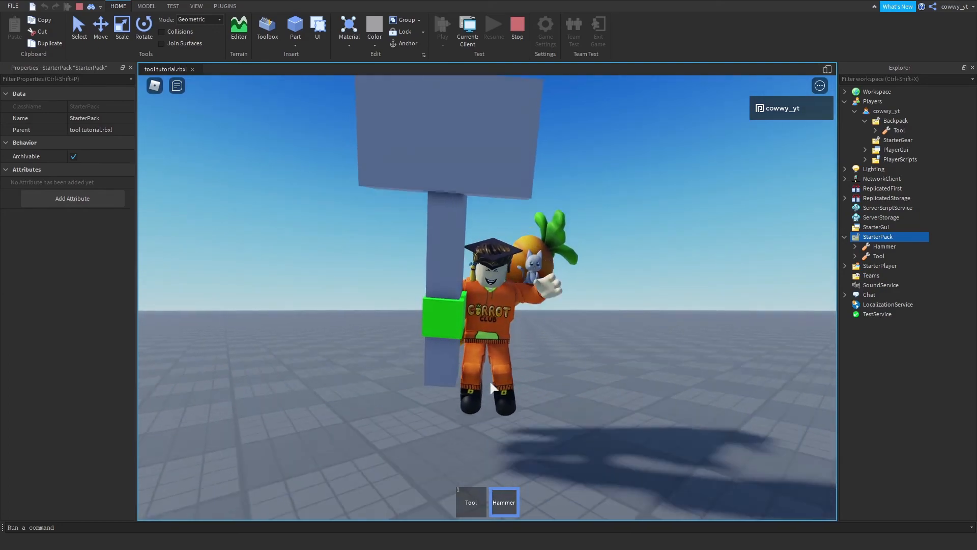
right_click_drag(492, 391, 492, 391)
key("space")
key("space")
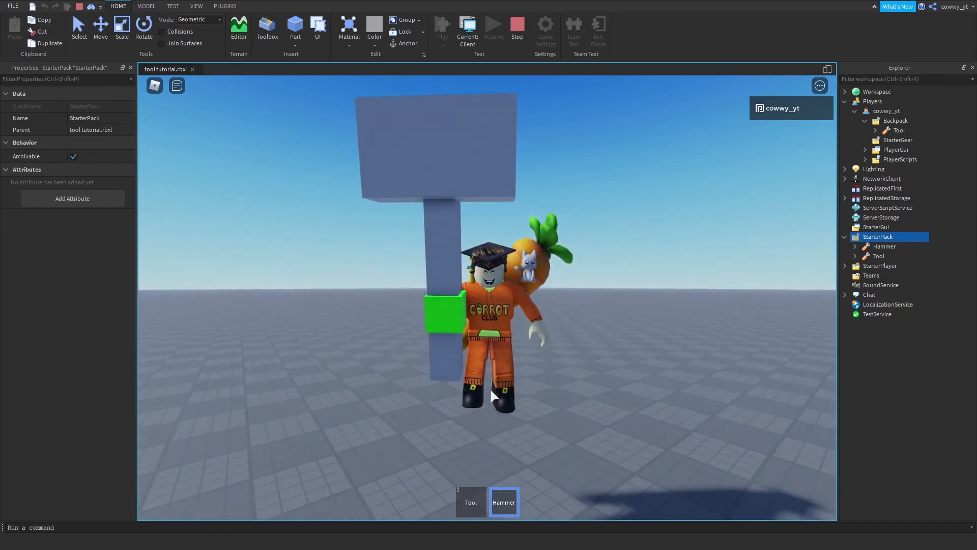